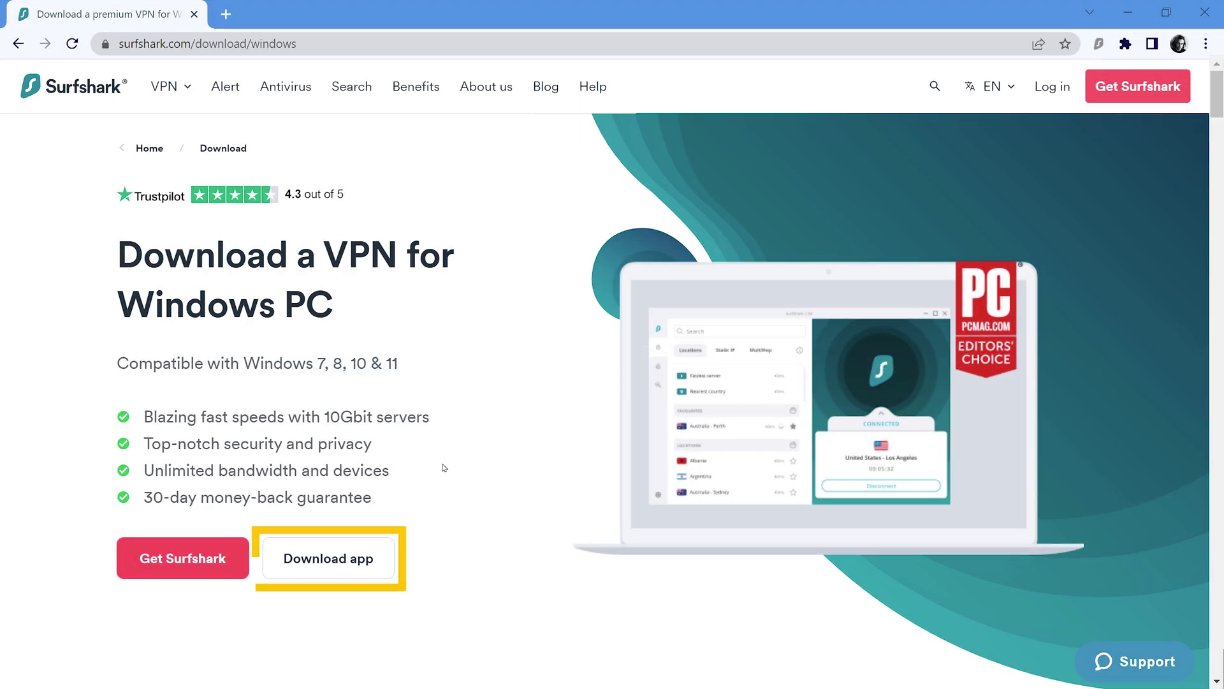
Step: Download the Surfshark Windows installer in Chrome and run SurfsharkSetup (3).exe
left_click(383, 560)
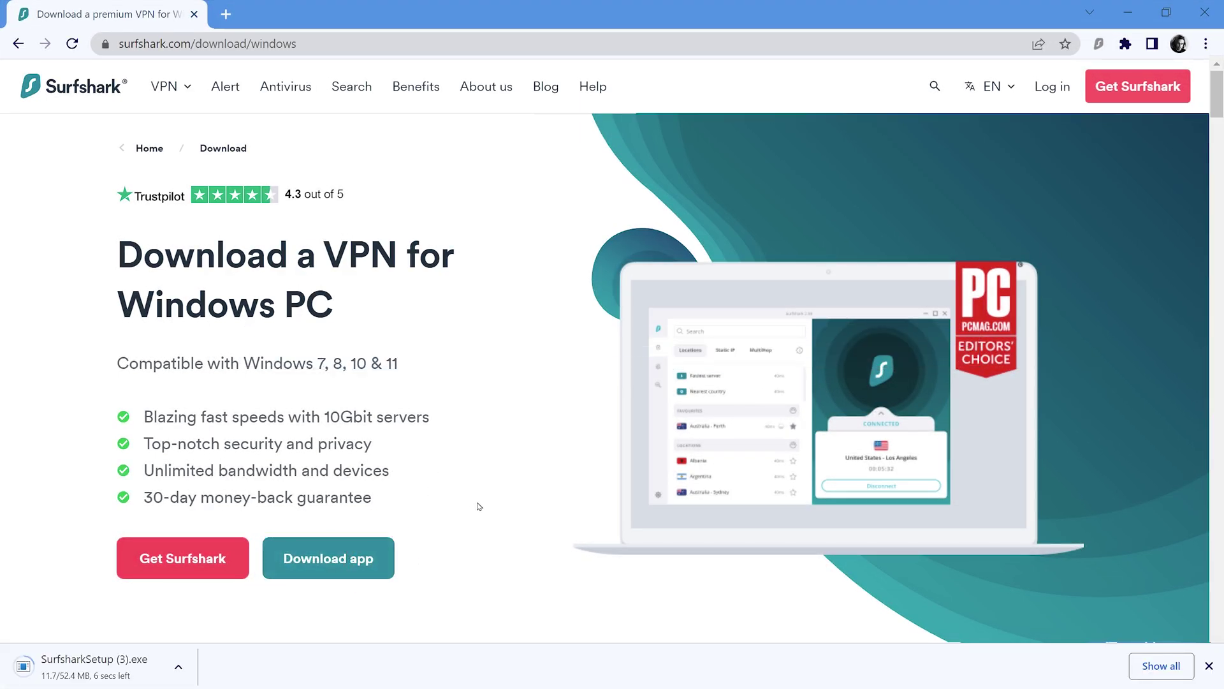
left_click(121, 666)
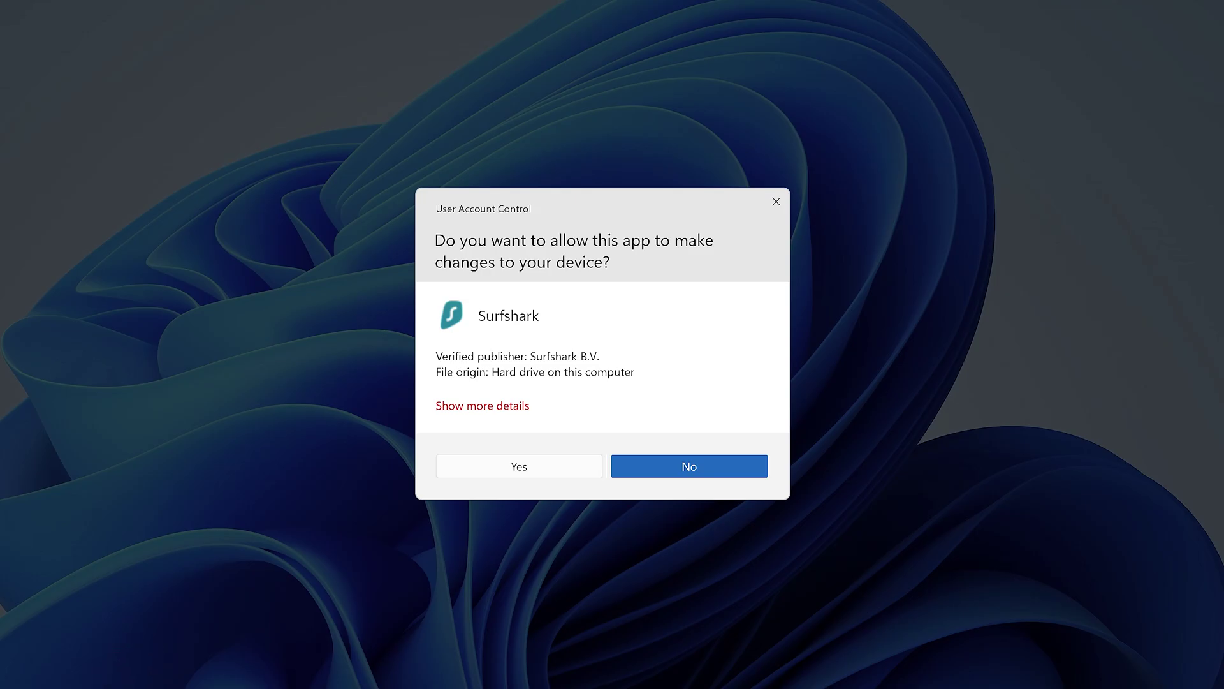
Step: Approve the User Account Control prompt and install Surfshark One Security Suite
left_click(519, 468)
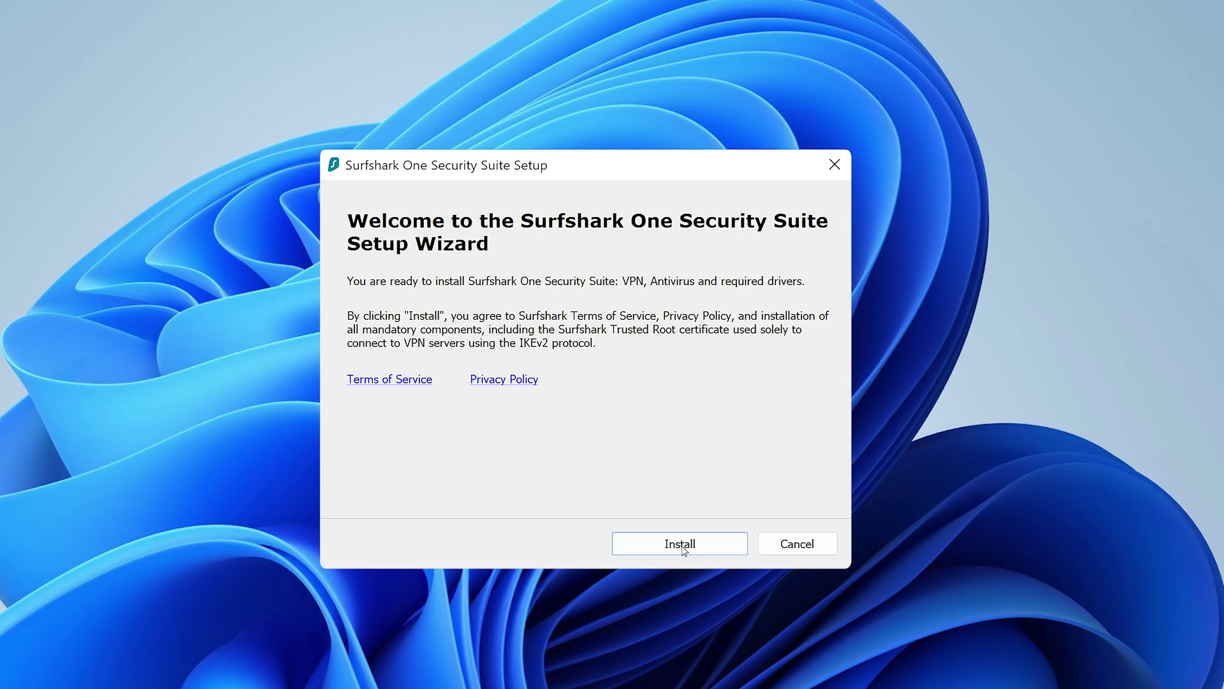
left_click(681, 546)
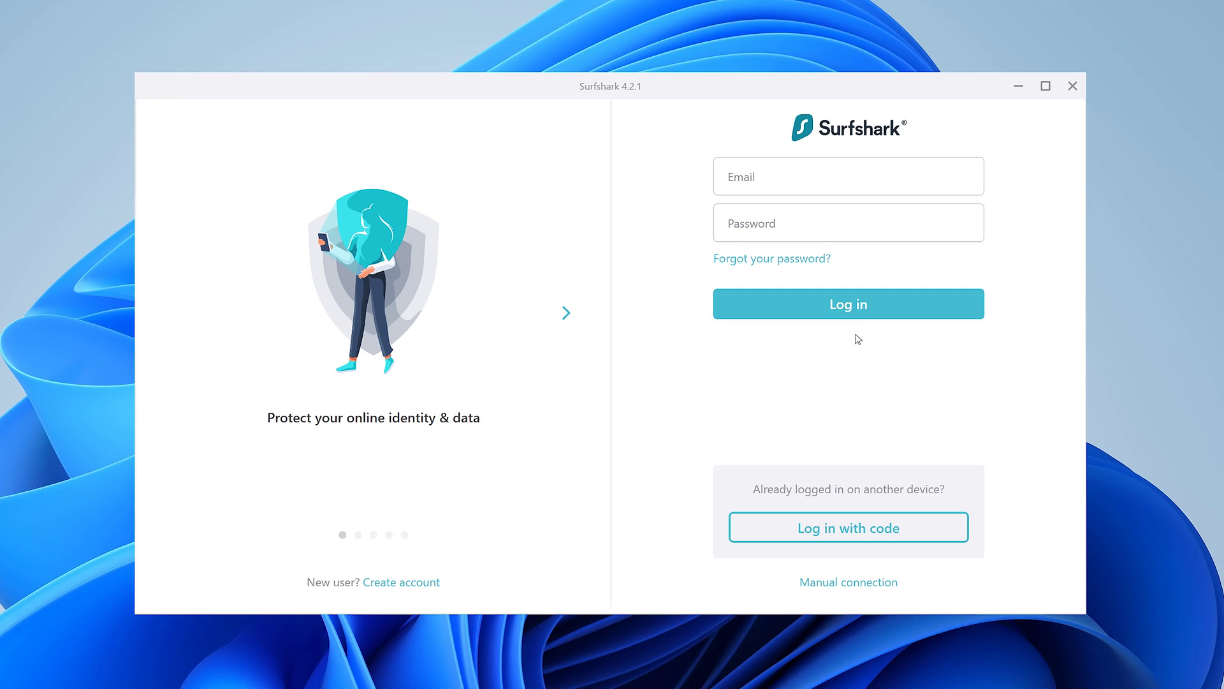
Step: Log in to Surfshark with the account e-mail and password
left_click(962, 191)
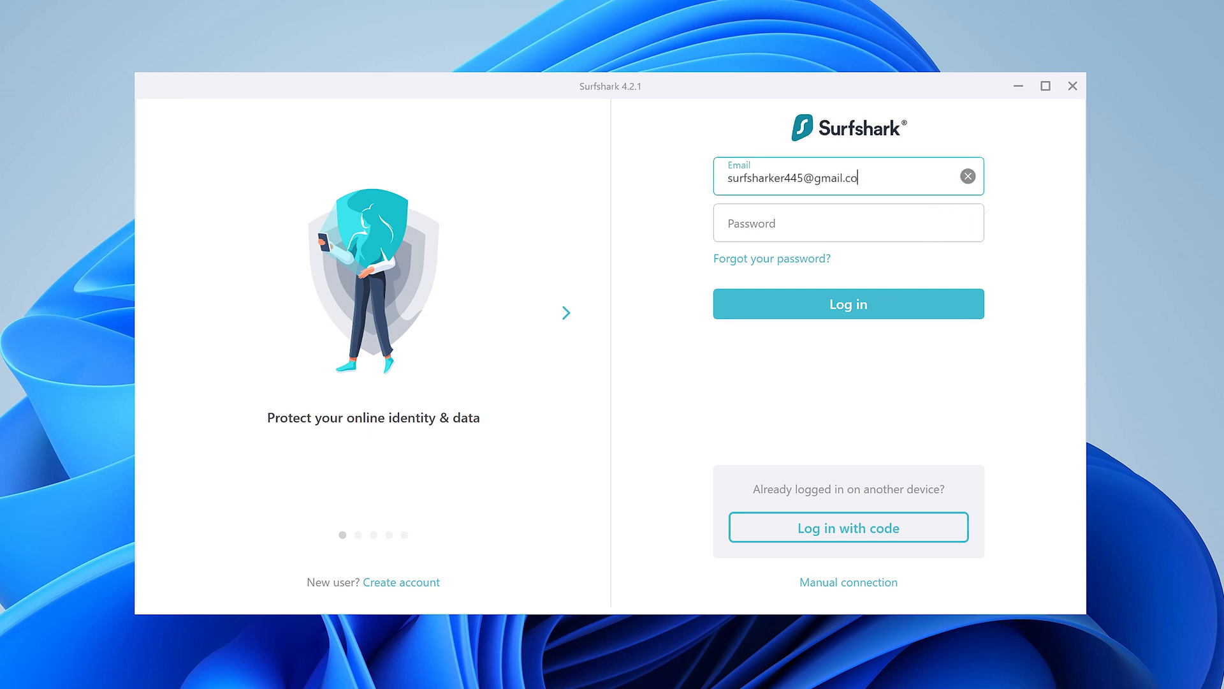
key("Tab")
type("********")
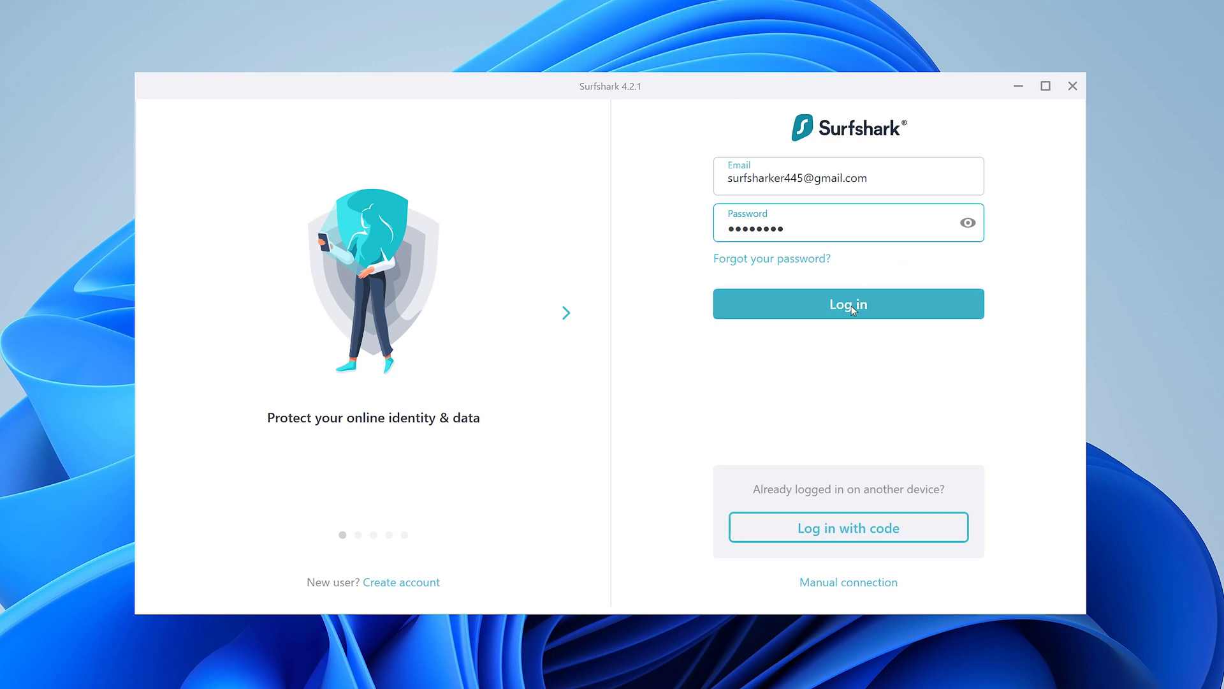
left_click(853, 307)
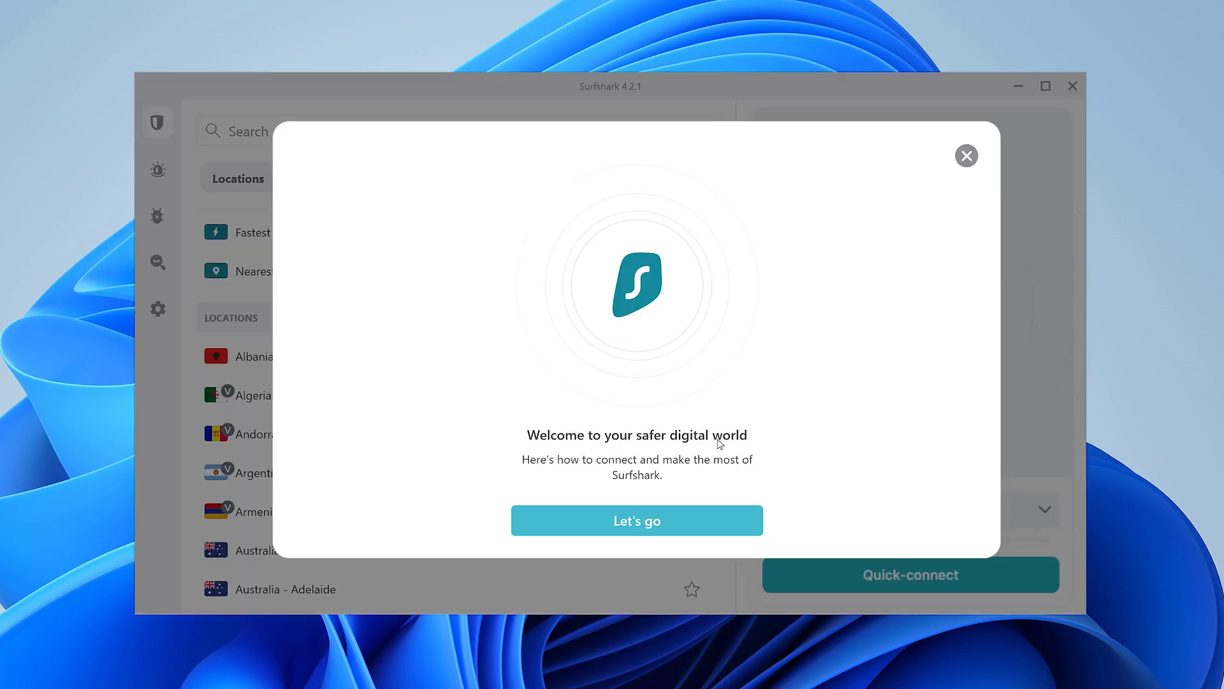
Step: Go through the welcome tour pages and close it to reach the locations list
left_click(641, 522)
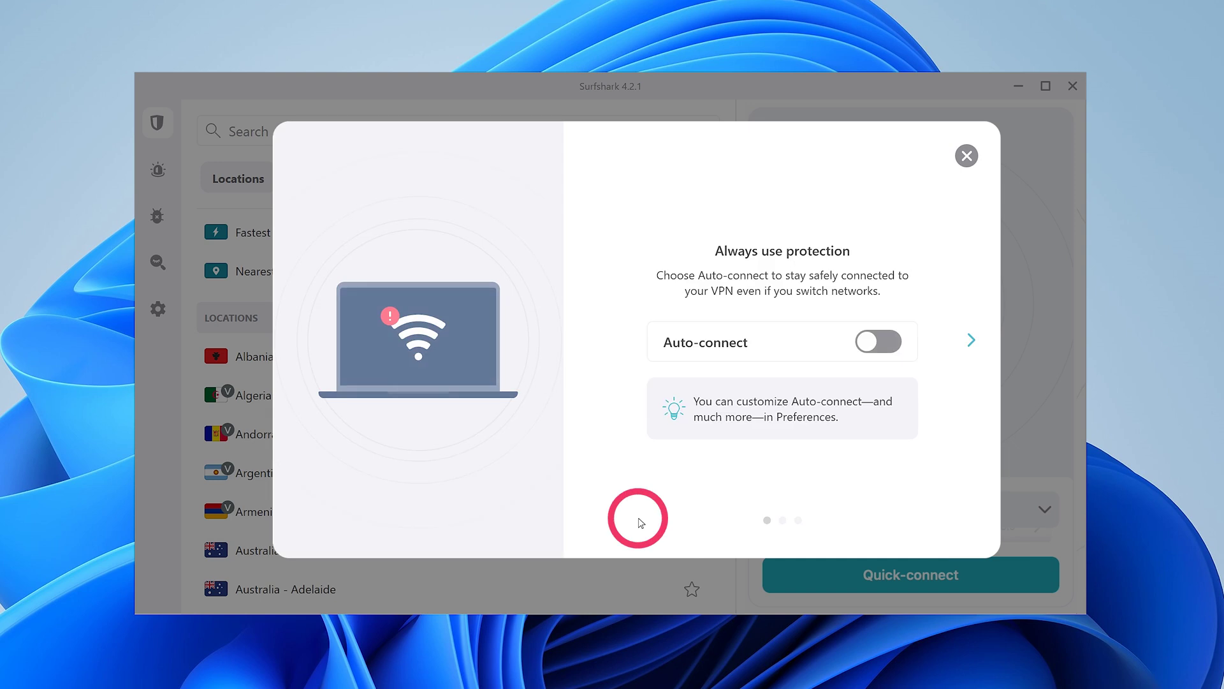
left_click(972, 341)
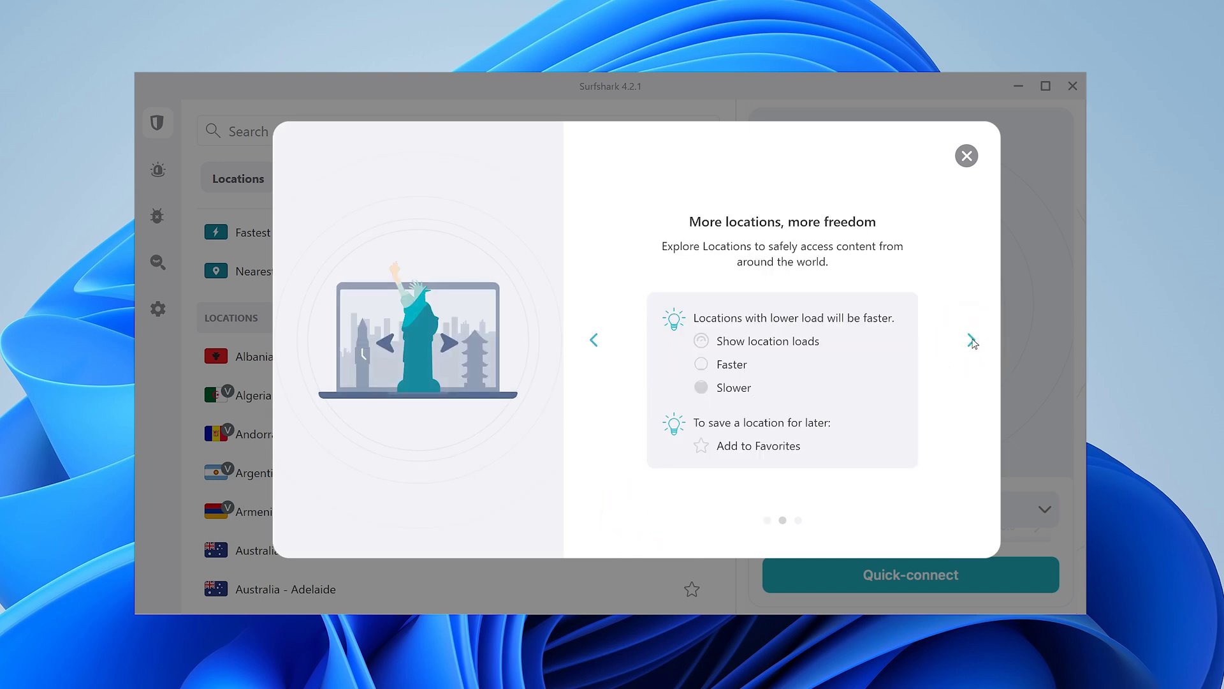
left_click(972, 341)
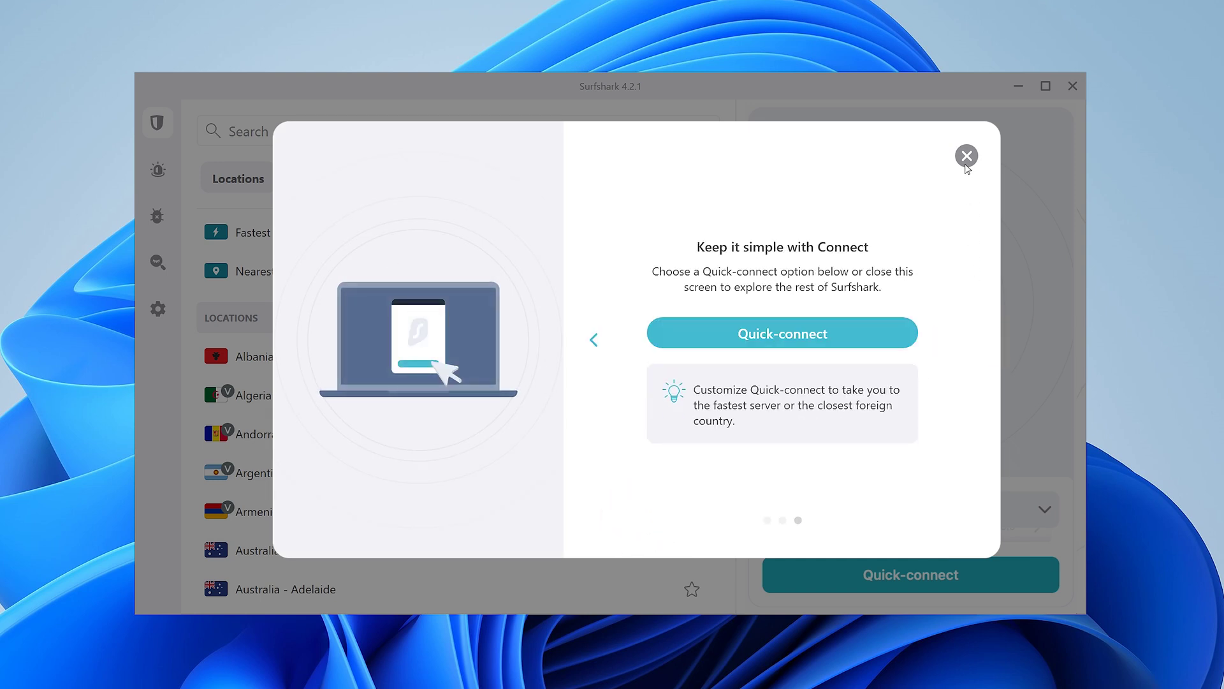
left_click(967, 157)
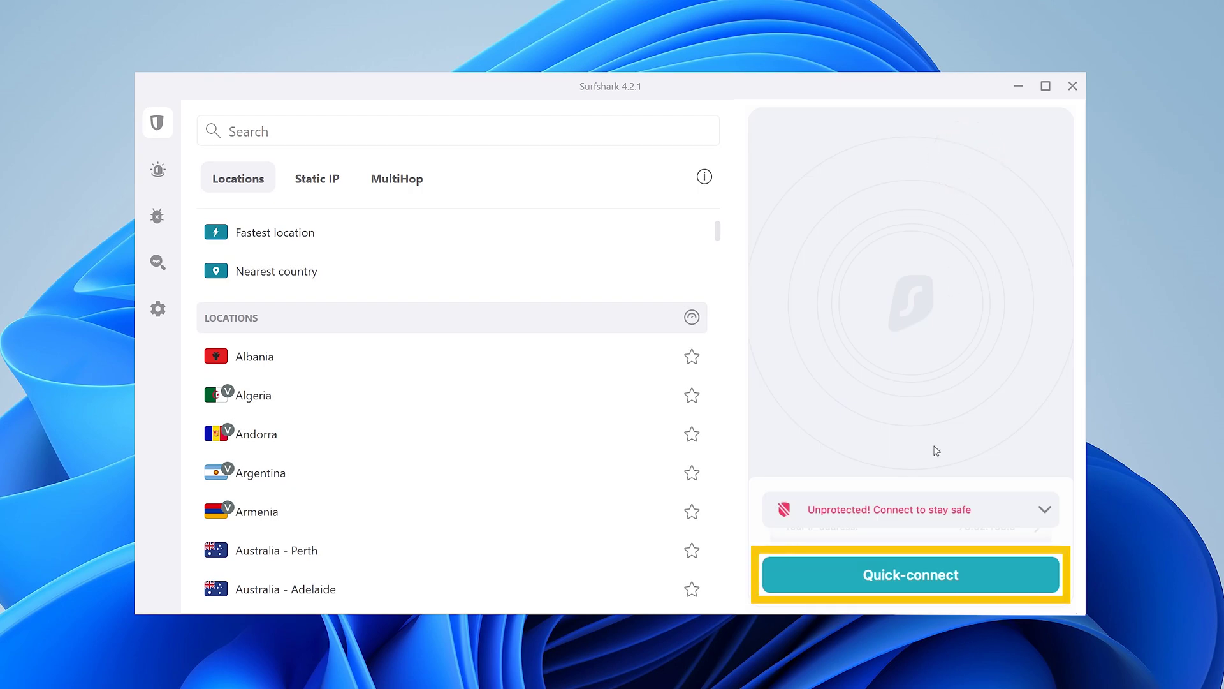
Step: Quick-connect to Warsaw, Poland and star Albania as a favorite location
left_click(921, 572)
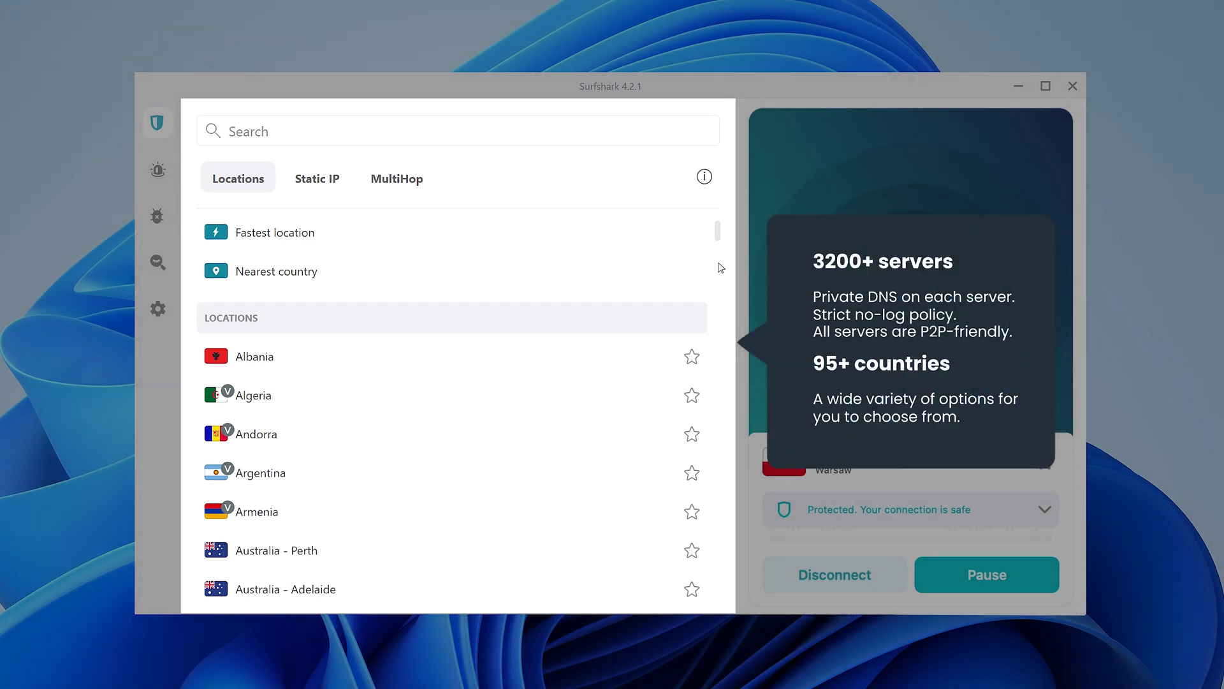
left_click_drag(720, 237, 719, 236)
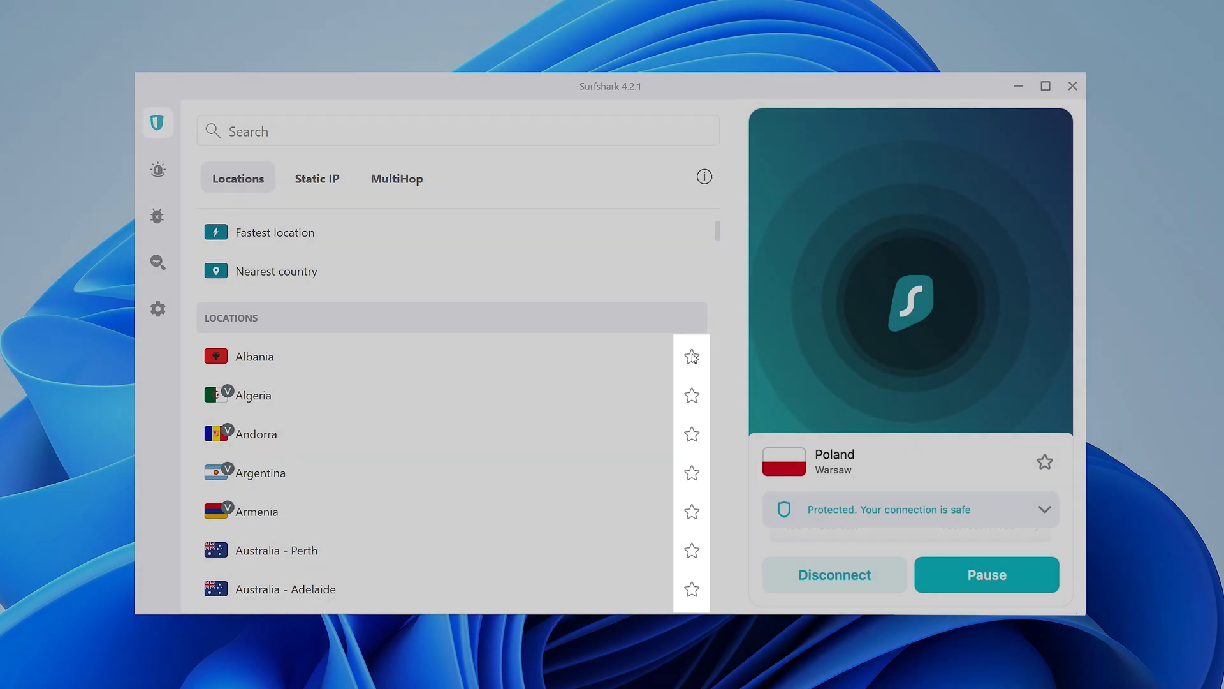
left_click(692, 357)
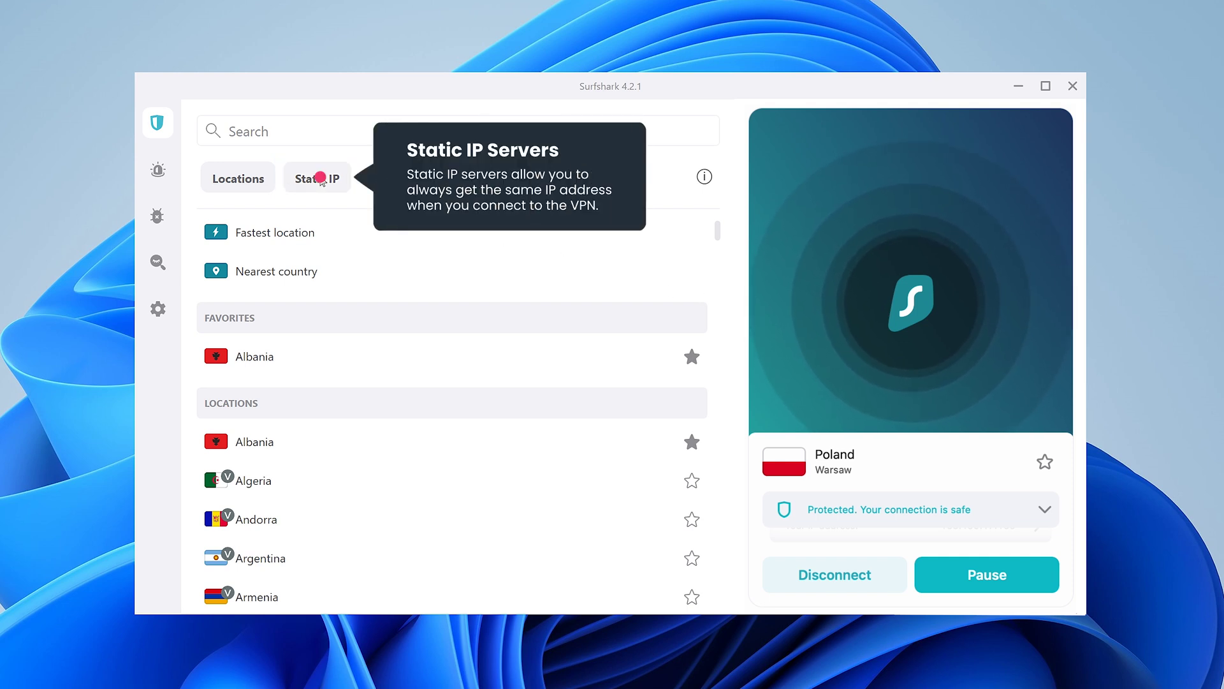
Step: View the Static IP servers, then the MultiHop routes like United Kingdom > France
left_click(321, 179)
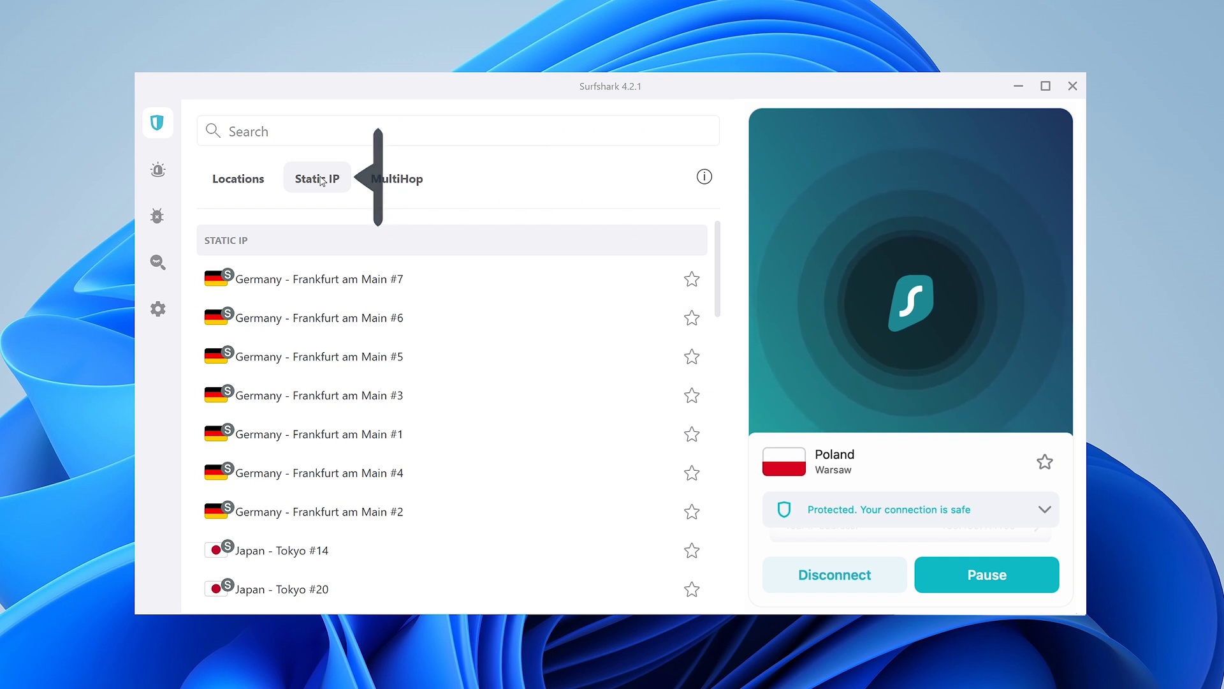
left_click(397, 179)
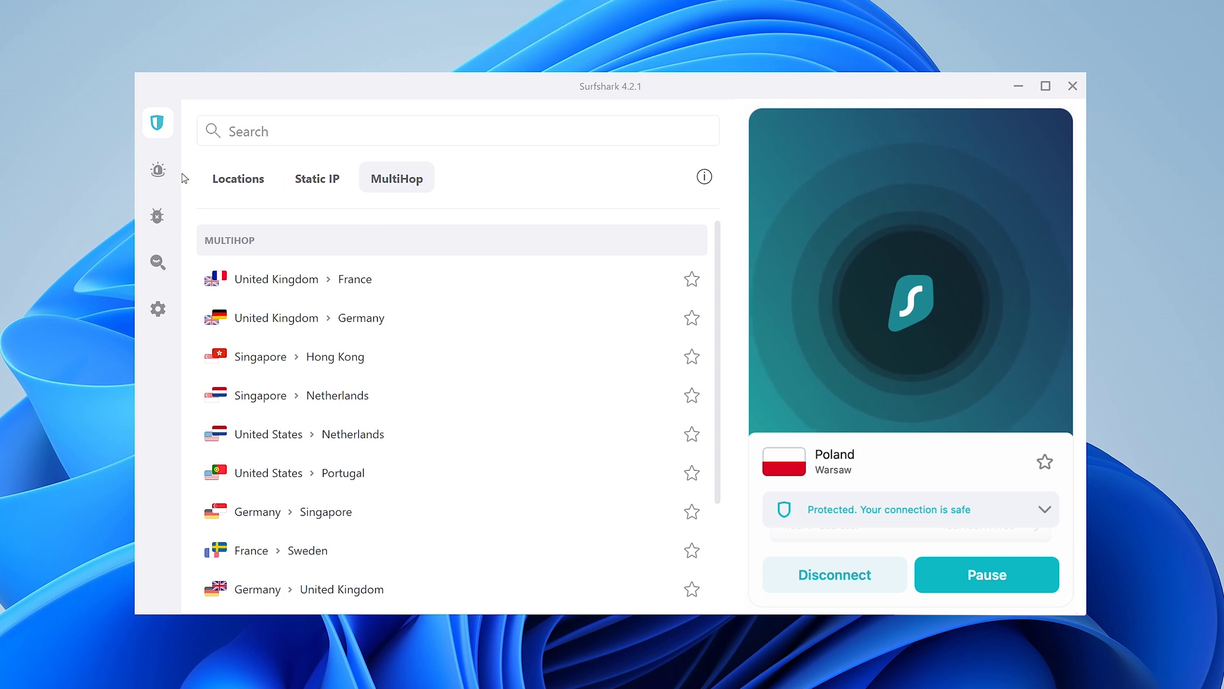
Step: In VPN settings, enable Launch app on startup and set Quick-connect to Albania
mouse_move(176, 177)
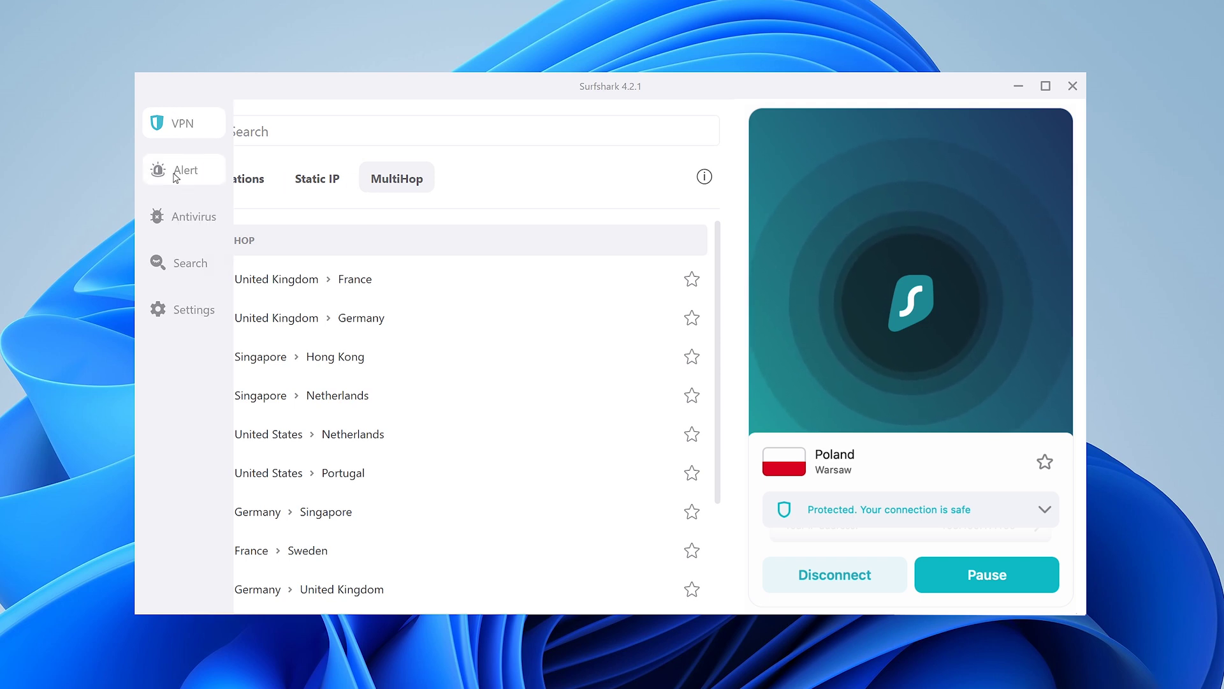
left_click(198, 309)
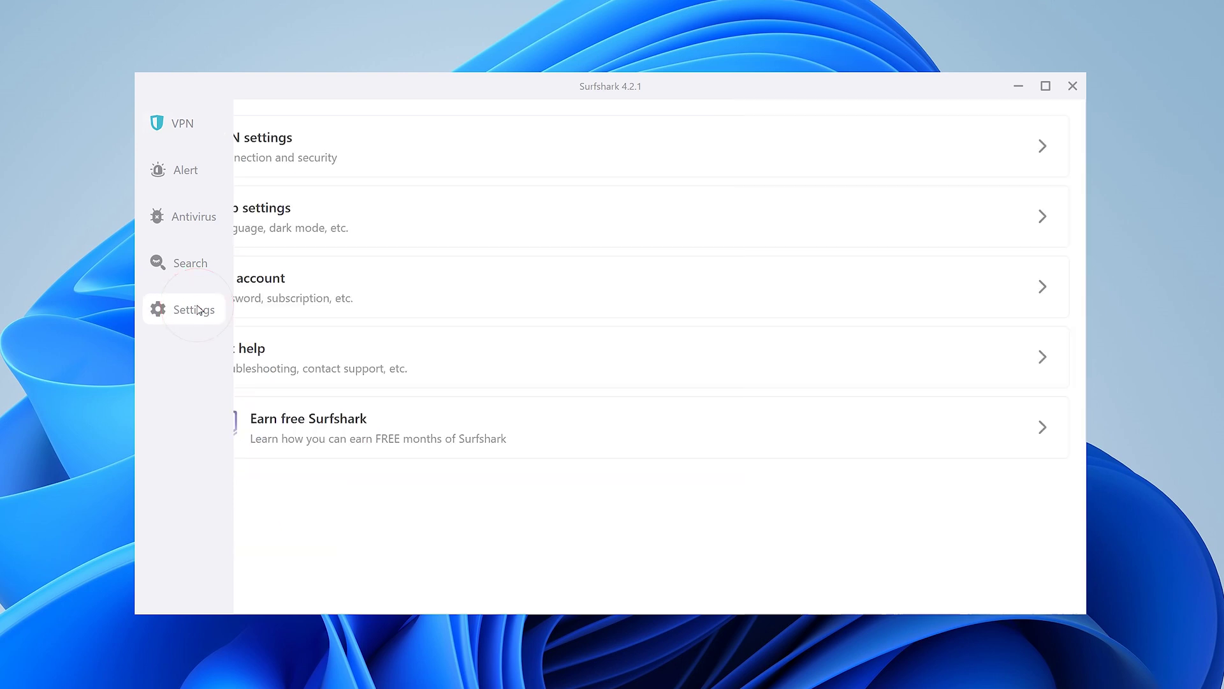
left_click(245, 157)
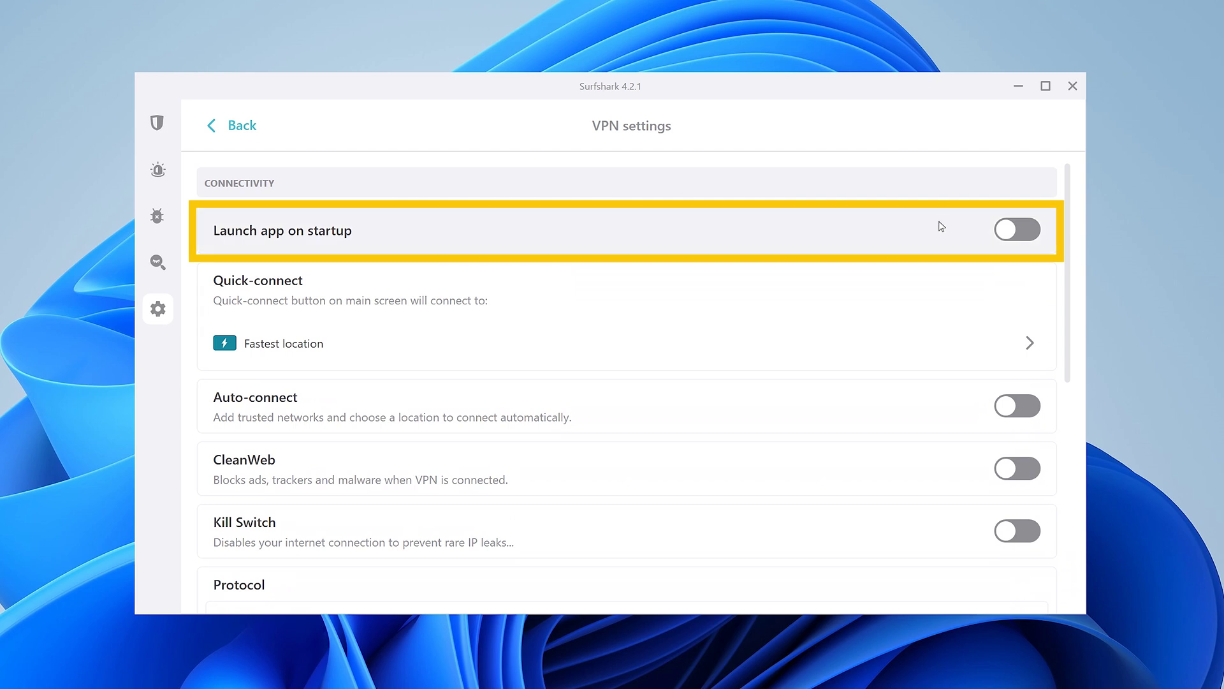
left_click(1007, 231)
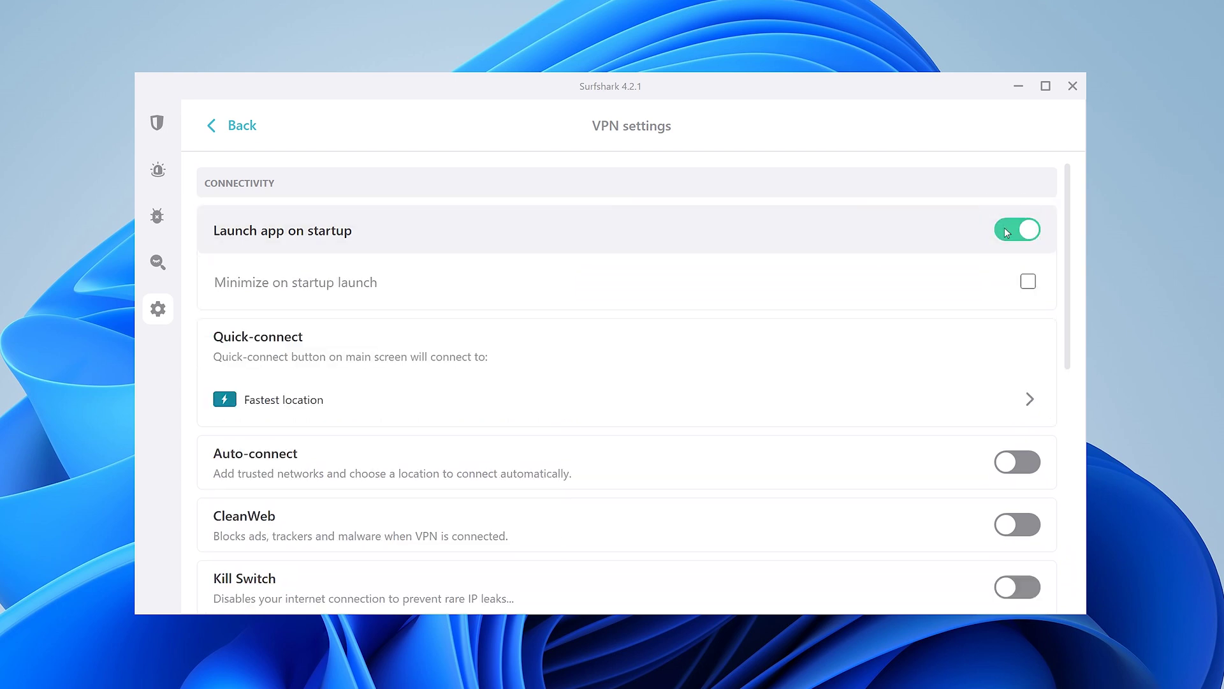
left_click(1031, 400)
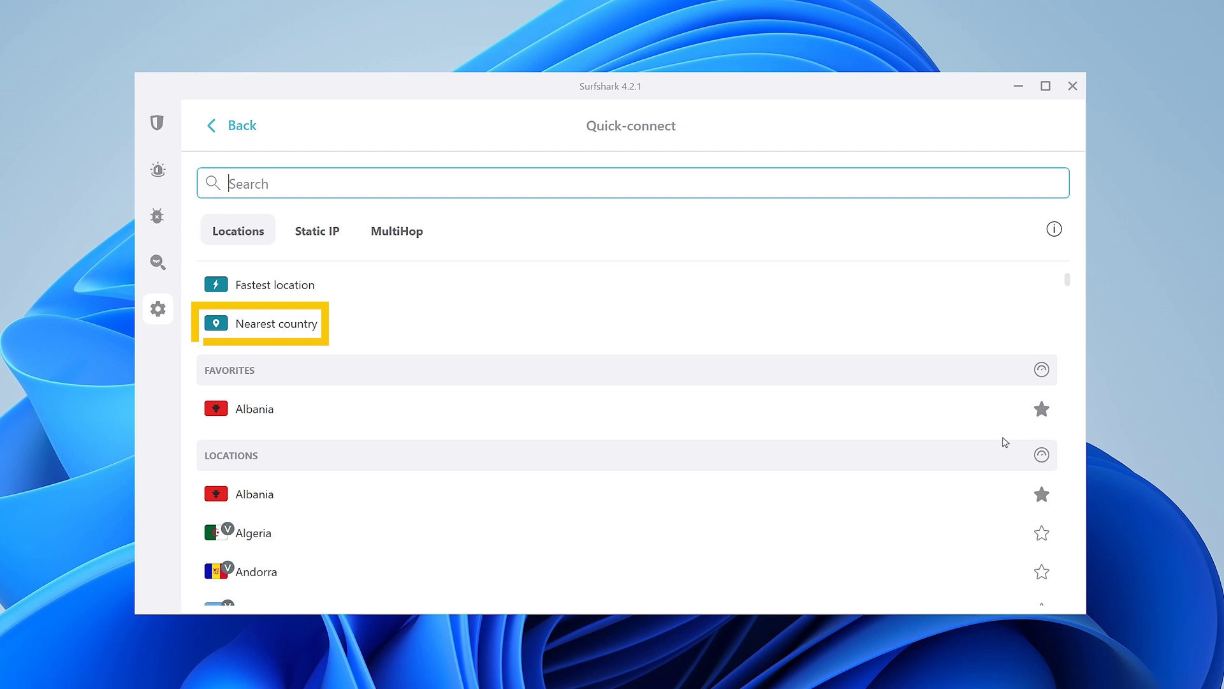
left_click(969, 497)
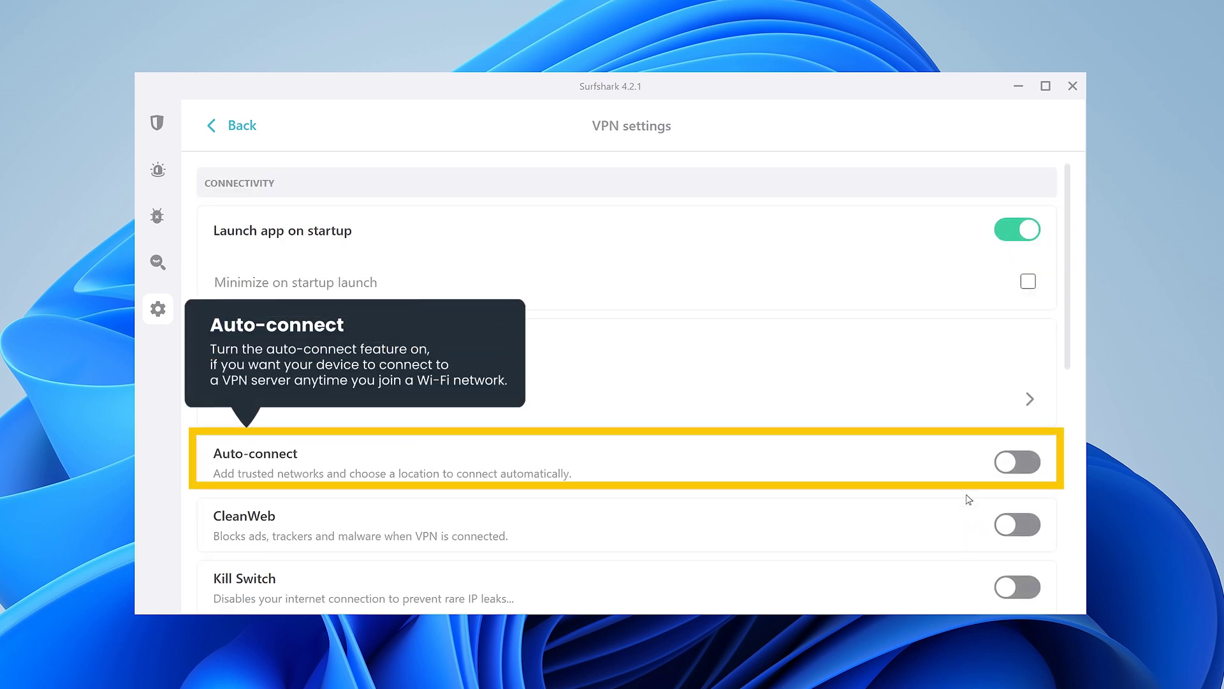
Step: Switch on Auto-connect, CleanWeb and Kill Switch in VPN settings
left_click(1006, 462)
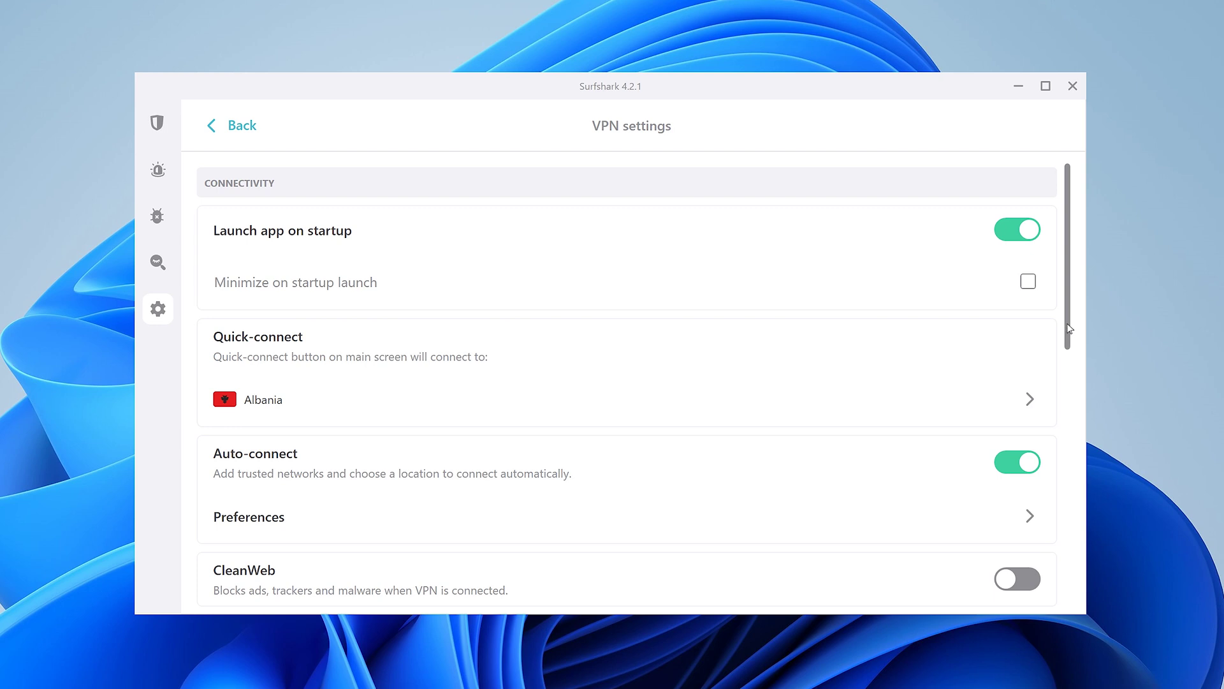
scroll(1069, 328, "down", 5)
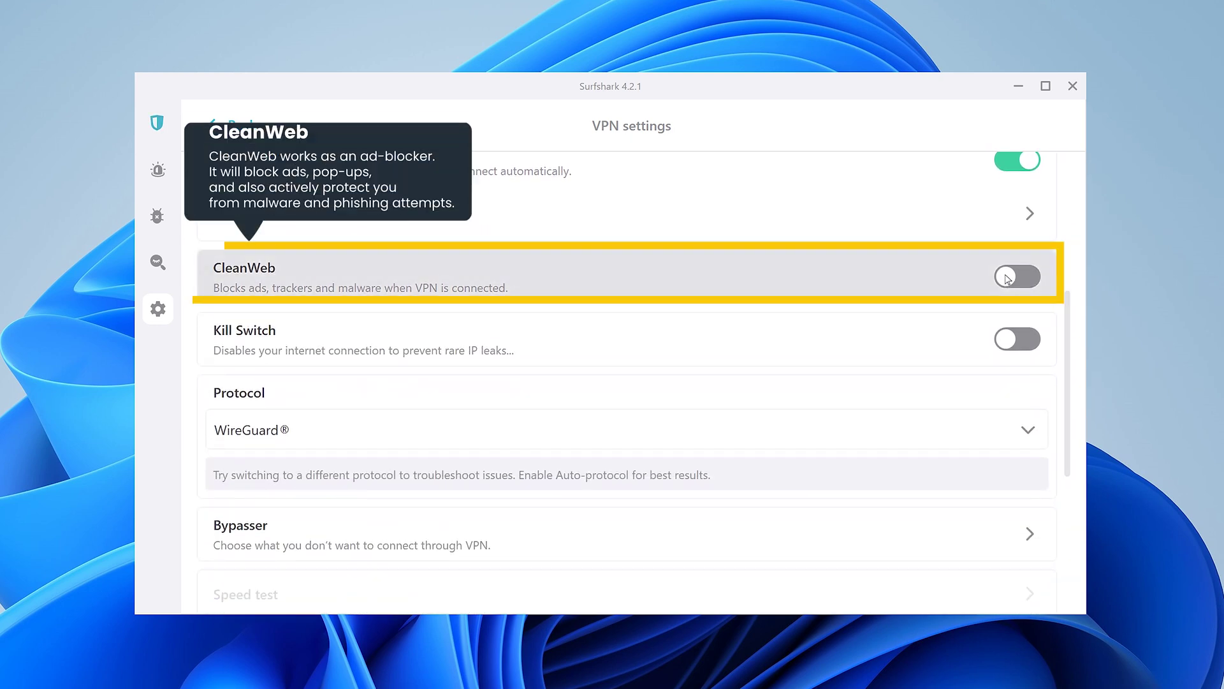
left_click(1006, 276)
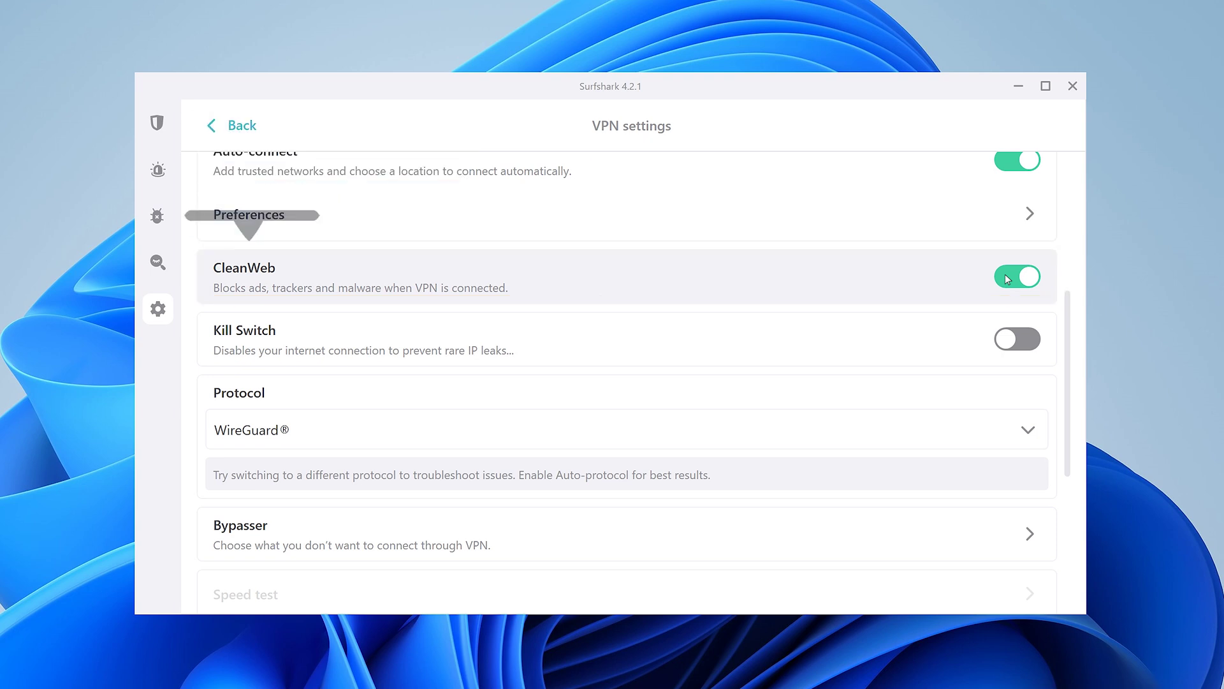
left_click(1006, 341)
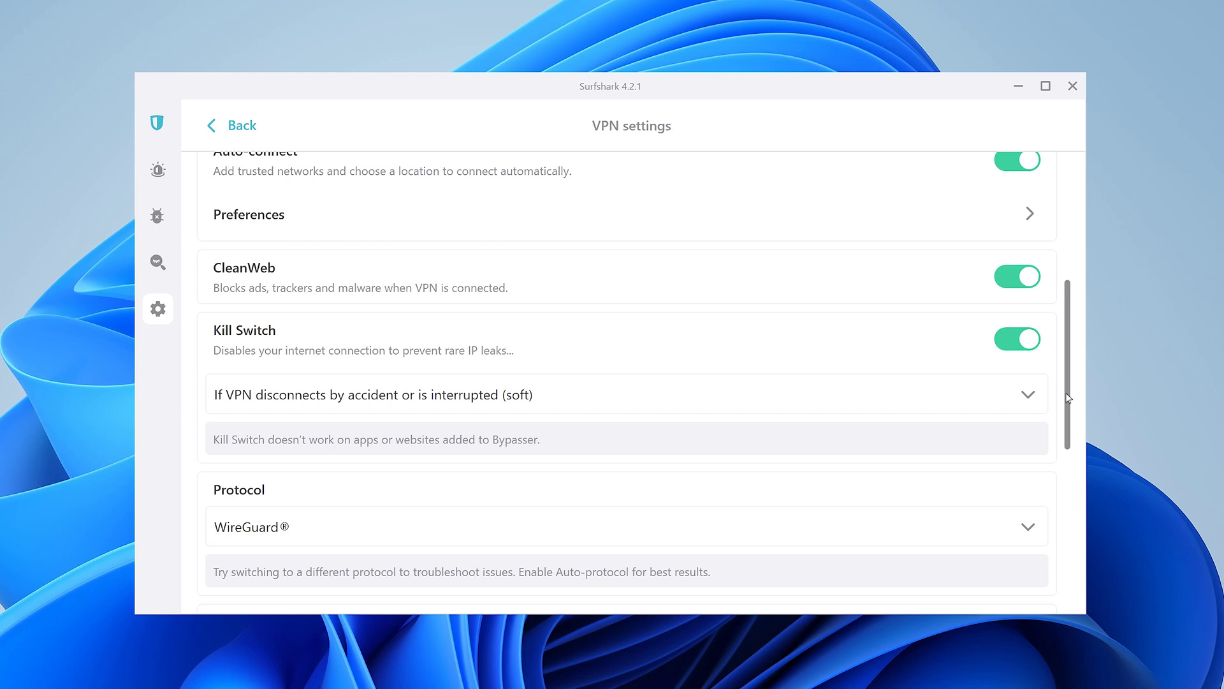
left_click_drag(1066, 393, 1068, 486)
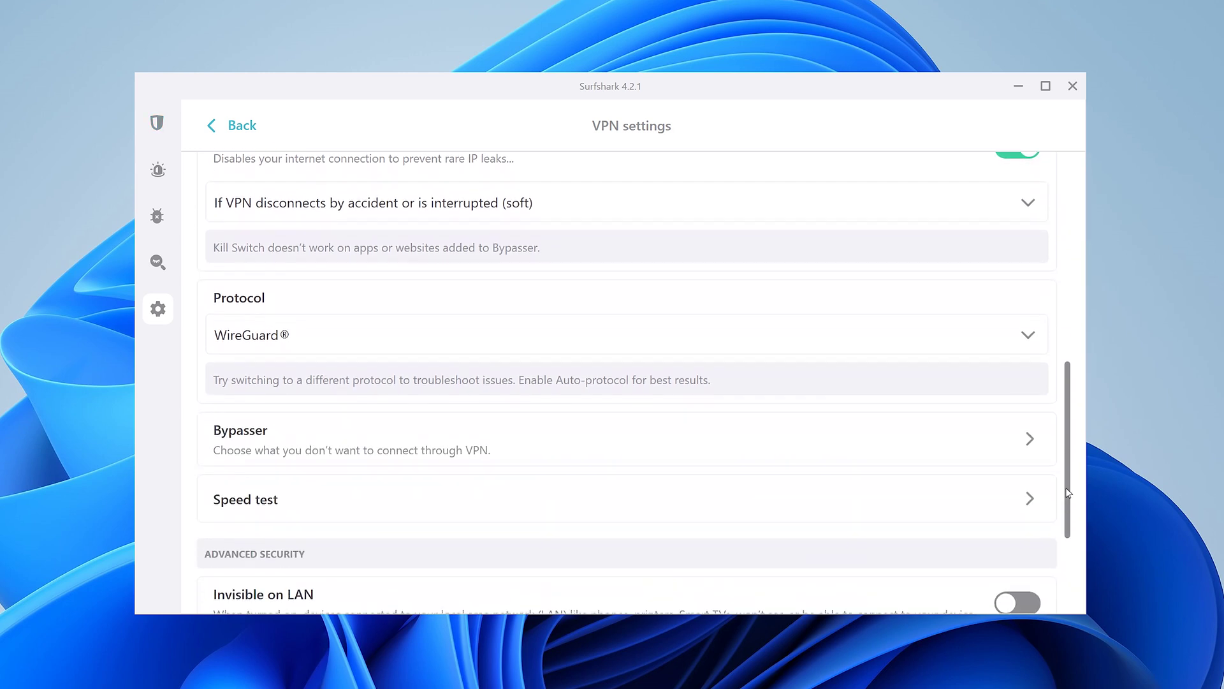
left_click(1028, 331)
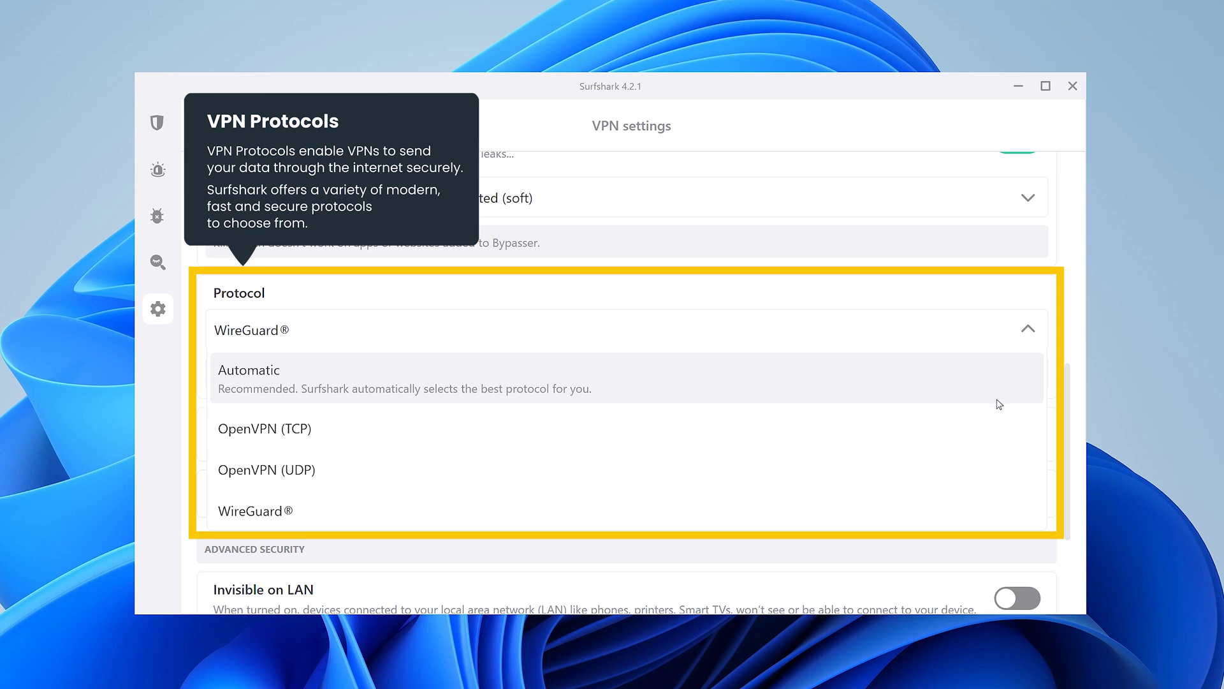
left_click(972, 510)
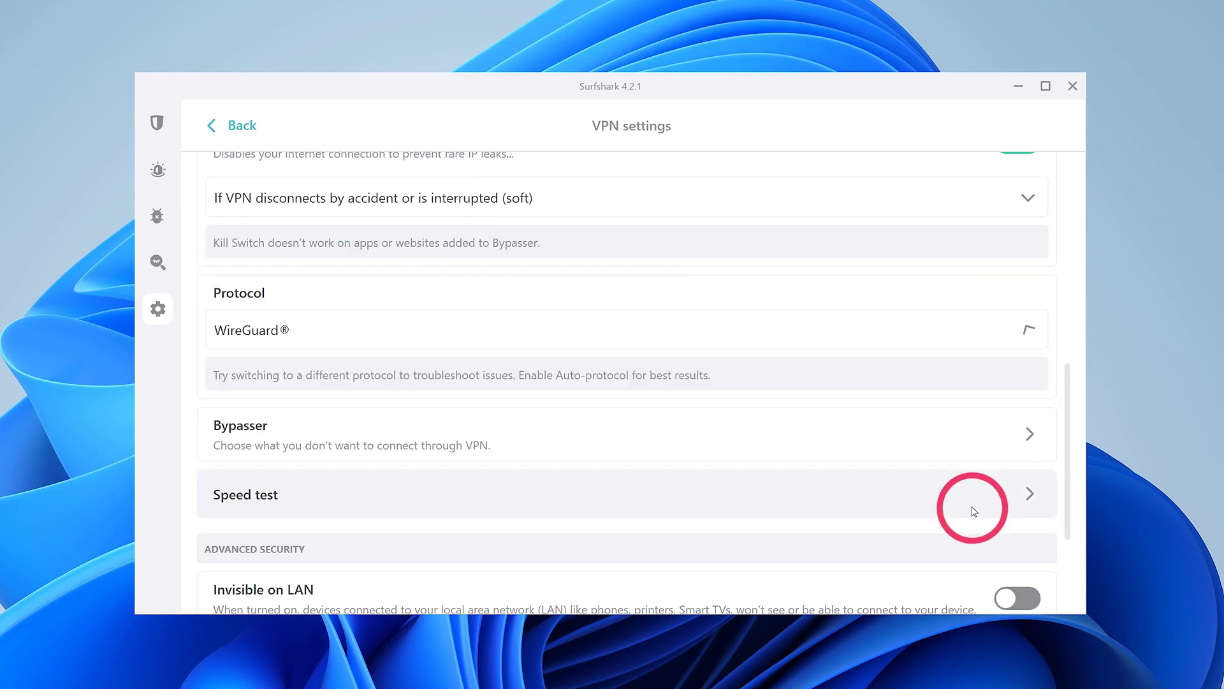
Step: In Bypasser, enable app Bypass VPN and select Adobe After Effects 2022
left_click(1030, 439)
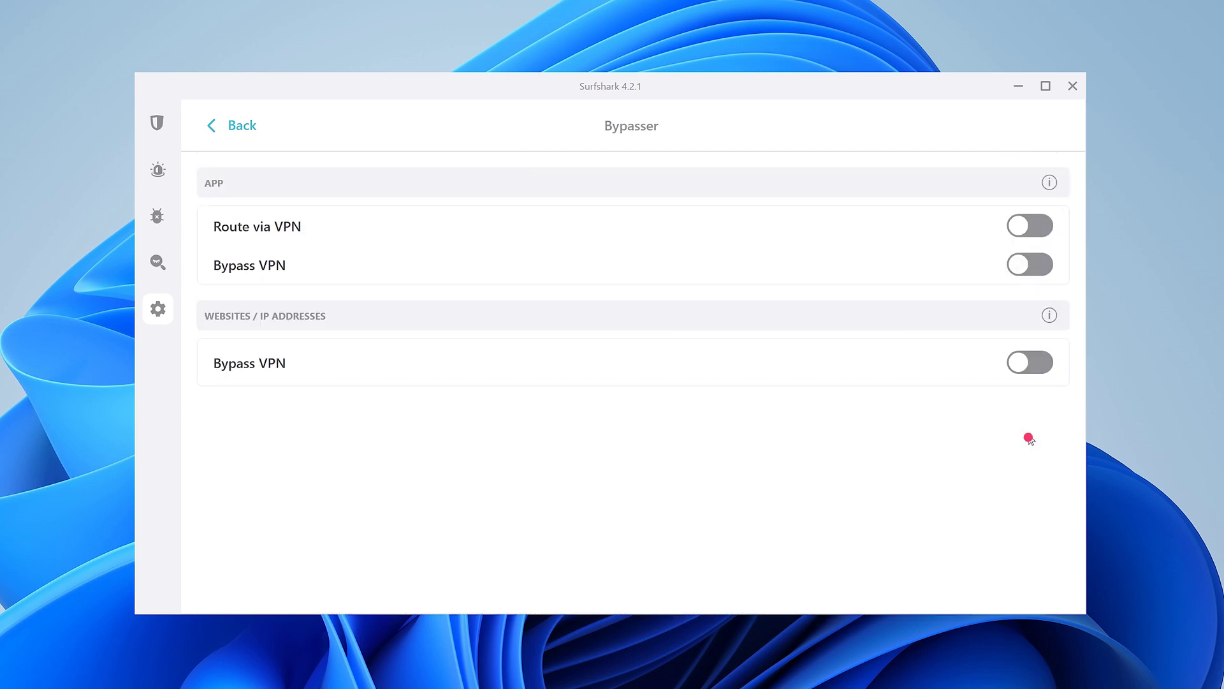
left_click(1019, 267)
left_click(1043, 309)
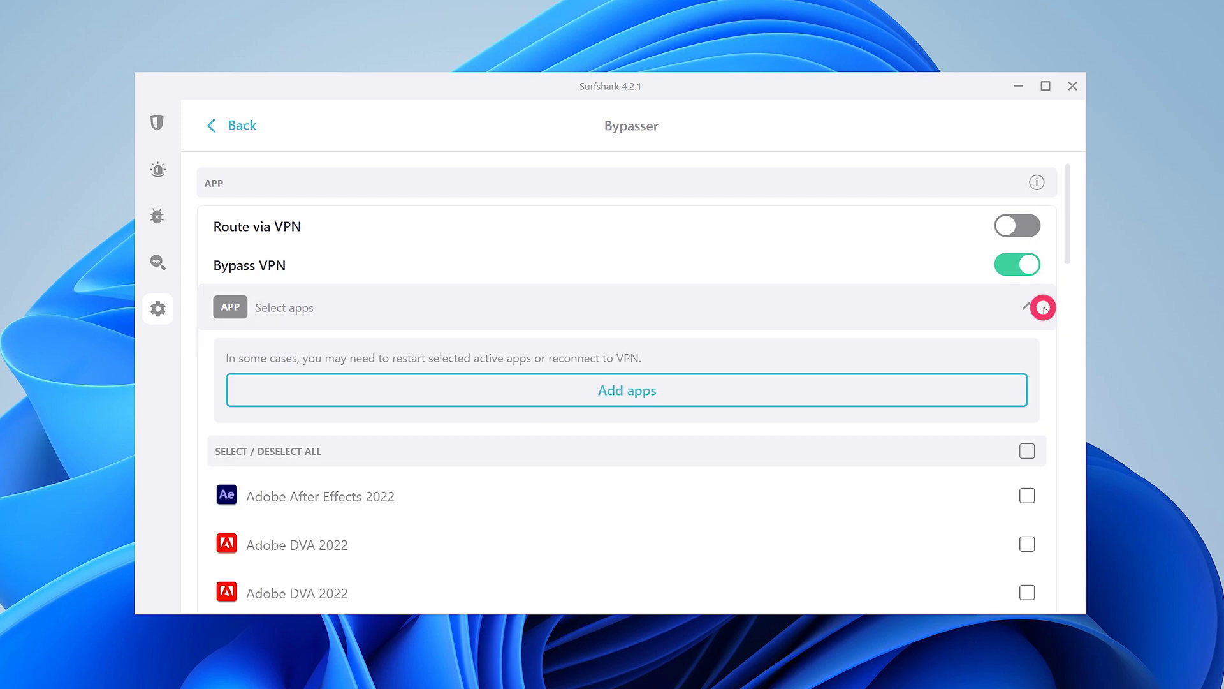
left_click(1027, 495)
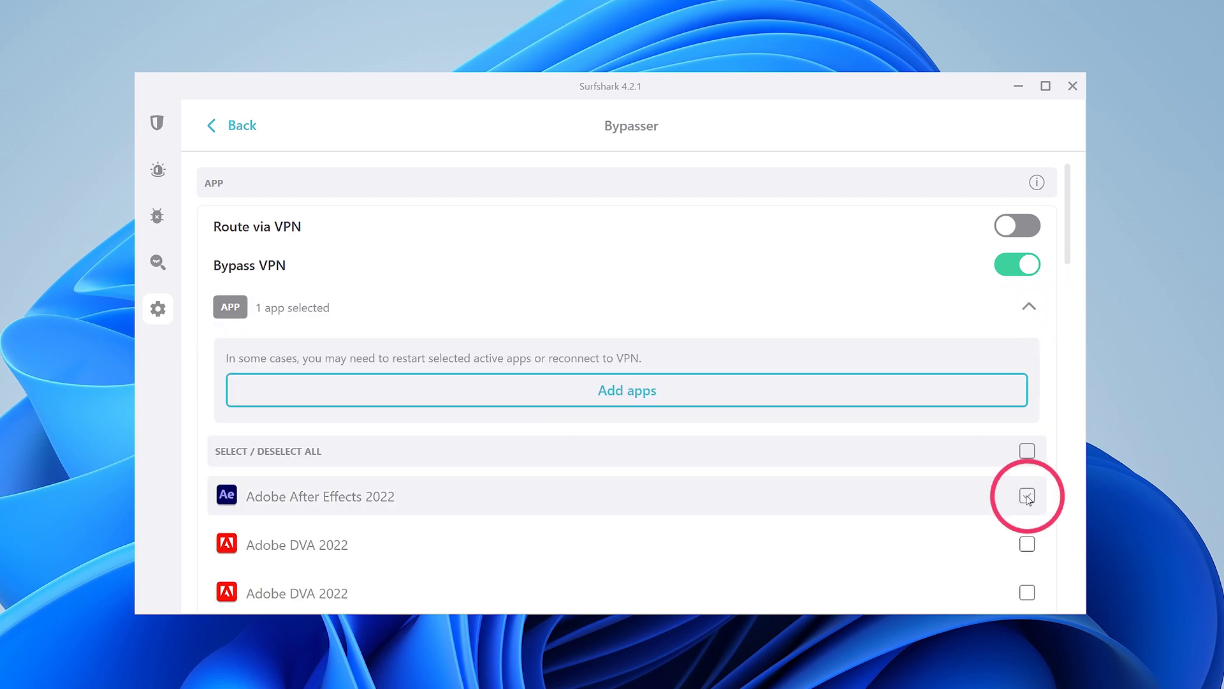
left_click(1027, 308)
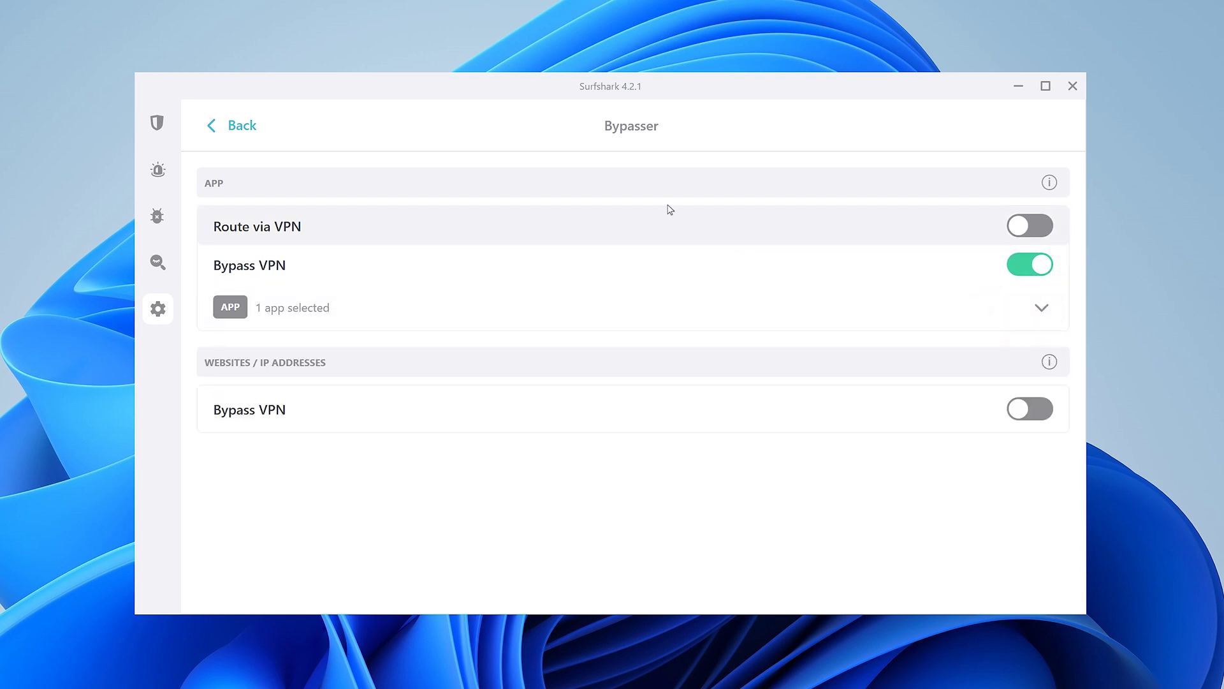
Step: Switch on Rotating IP under Advanced Security in VPN settings
left_click(241, 131)
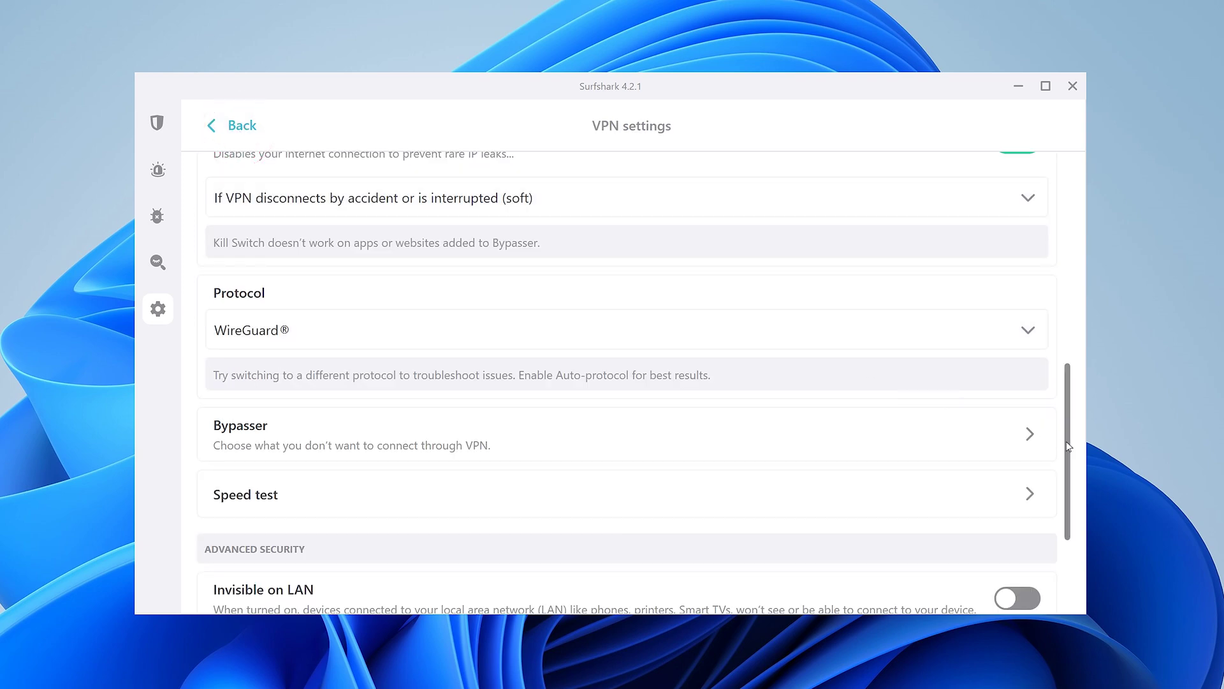
left_click_drag(1069, 445, 1068, 523)
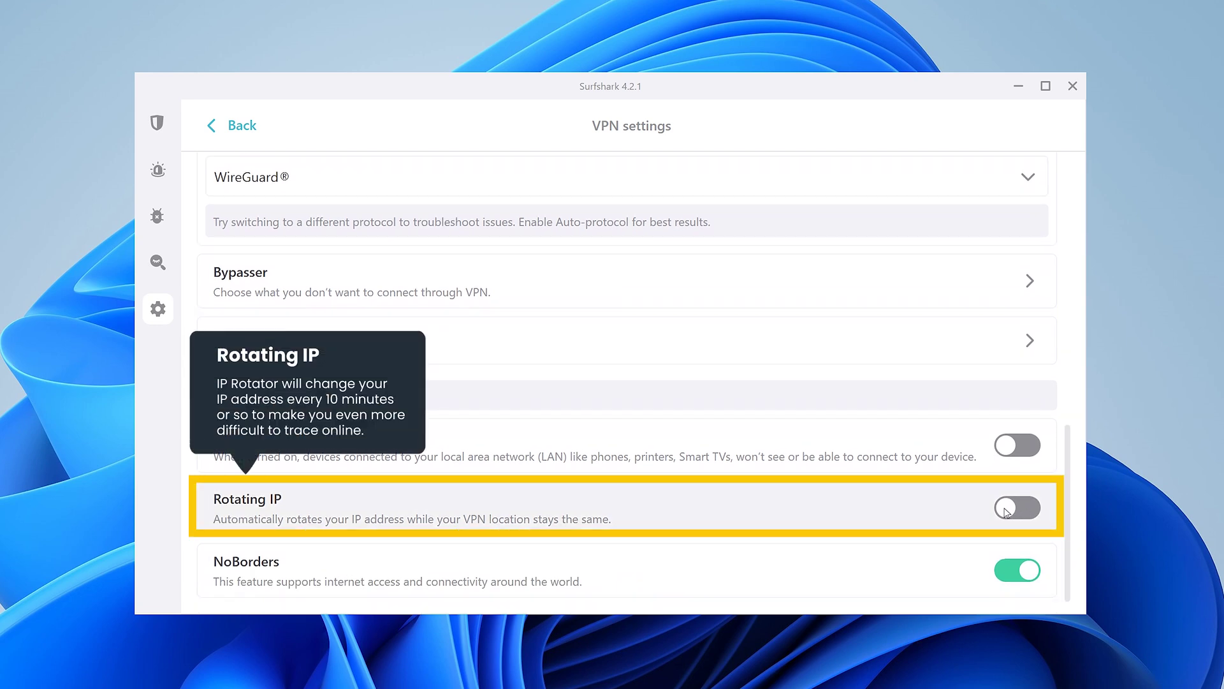
left_click(1006, 511)
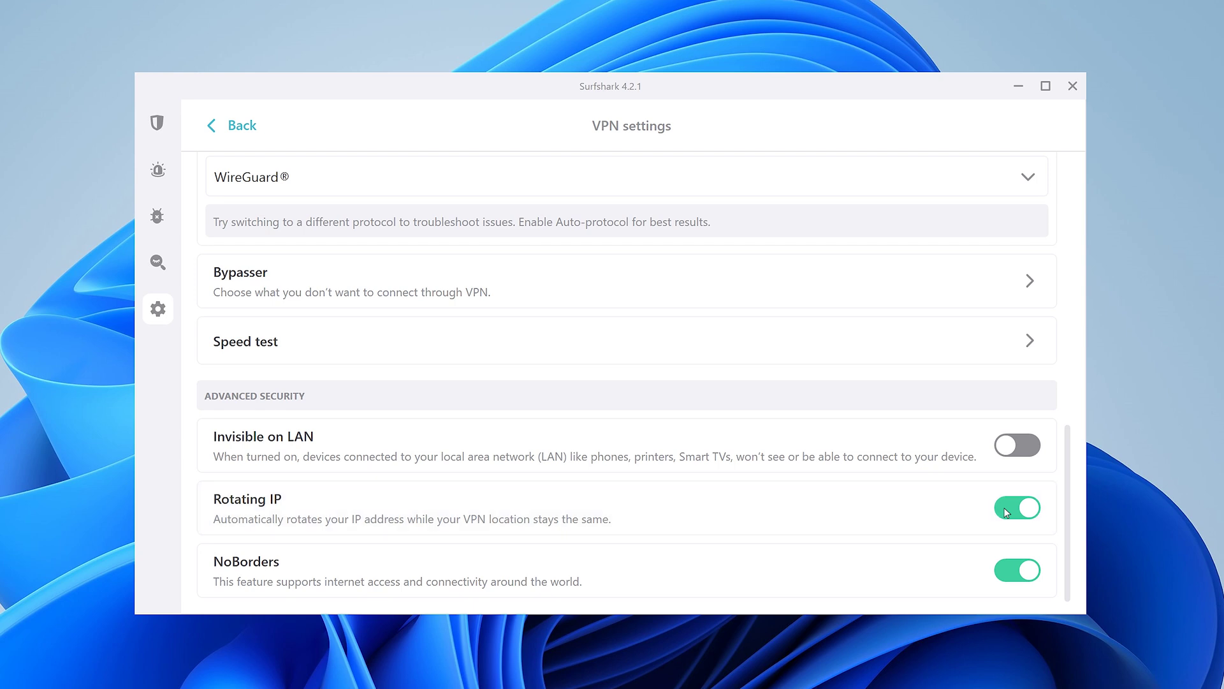
Step: Open Surfshark Alert and submit an e-mail address for a data breach scan
mouse_move(191, 210)
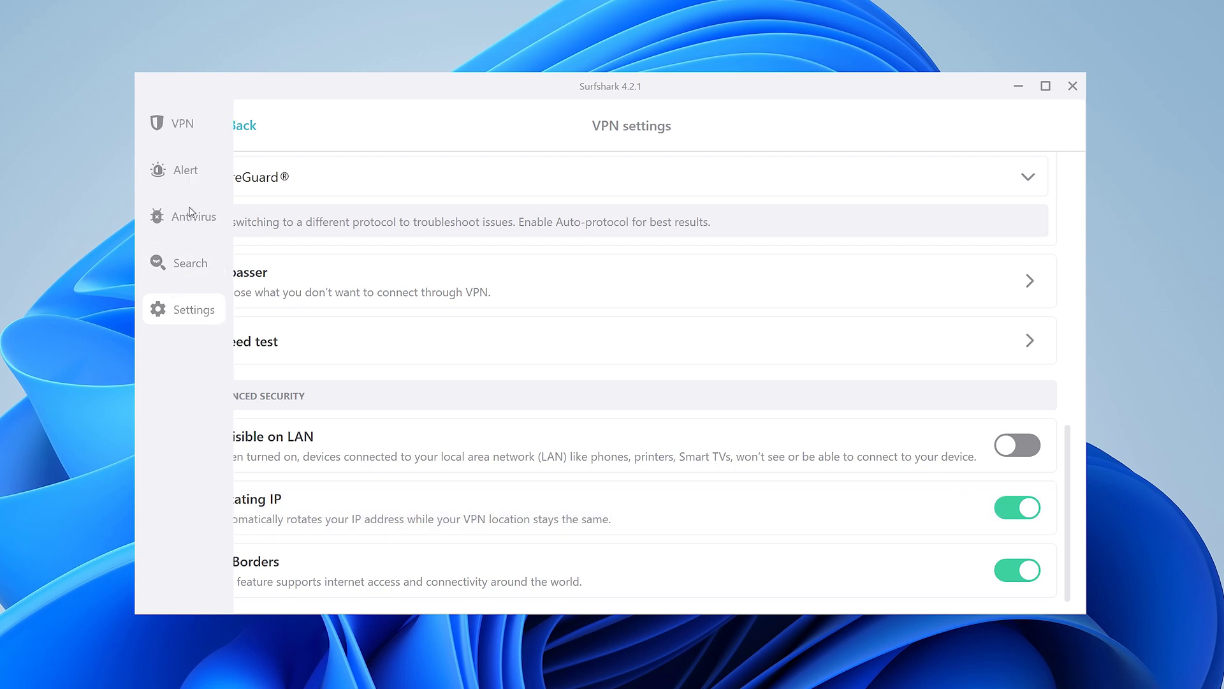
left_click(195, 172)
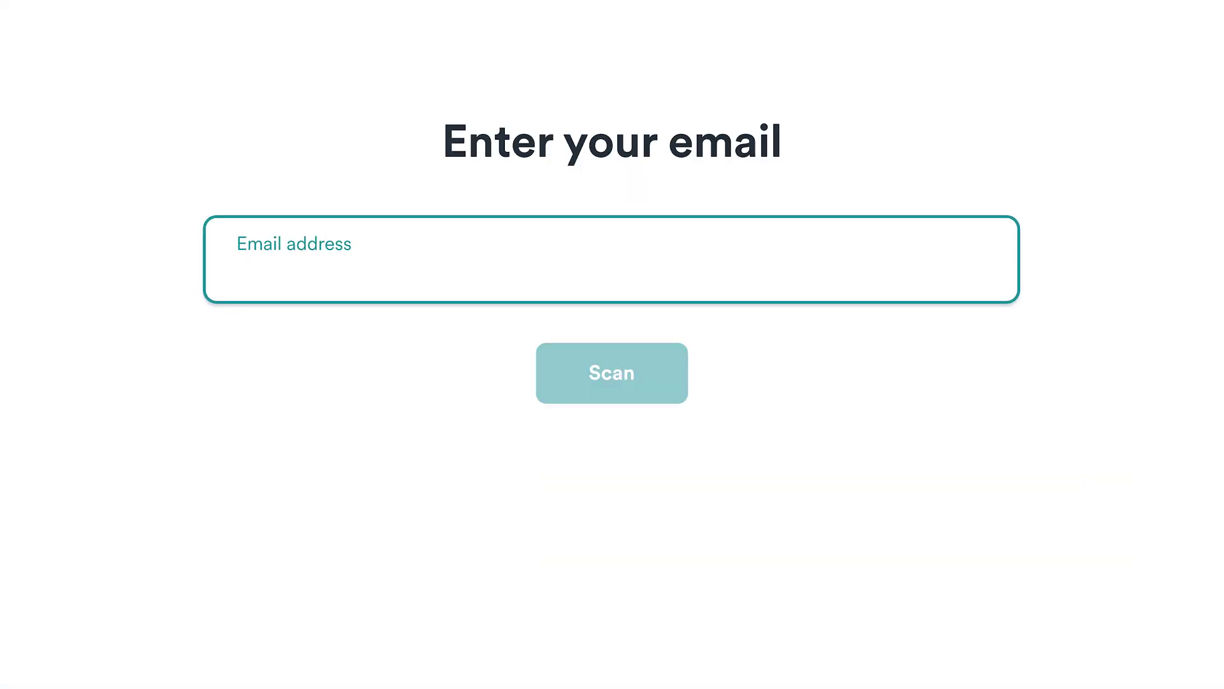
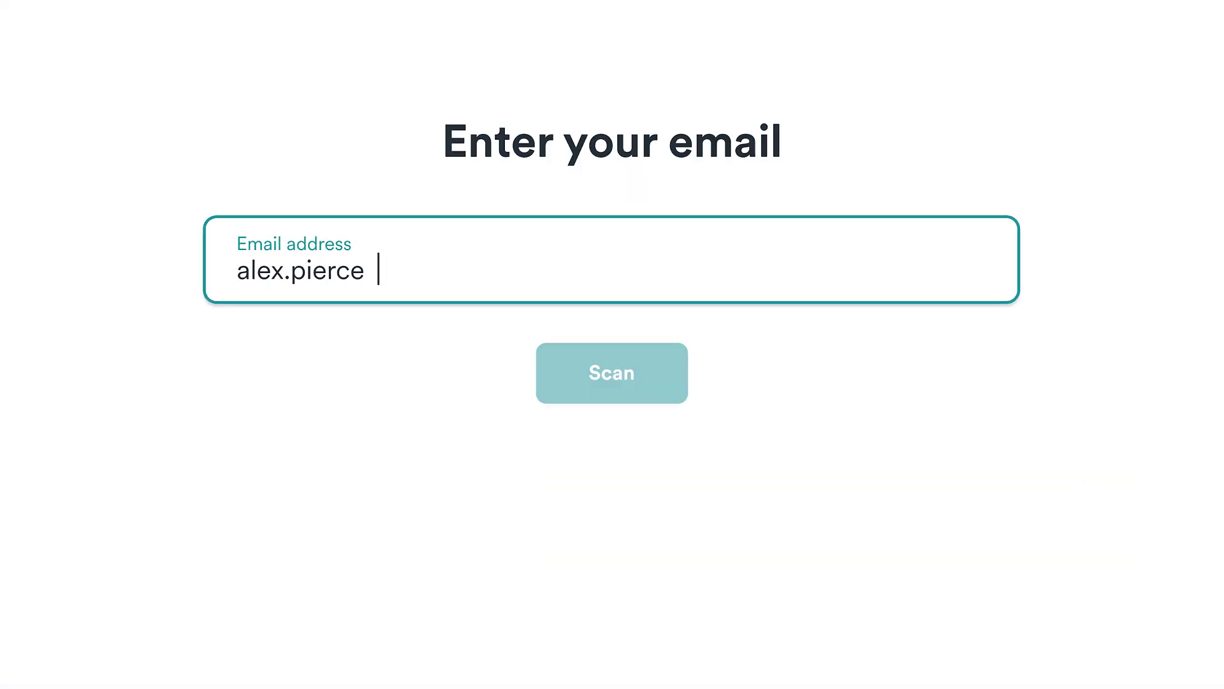
key("Return")
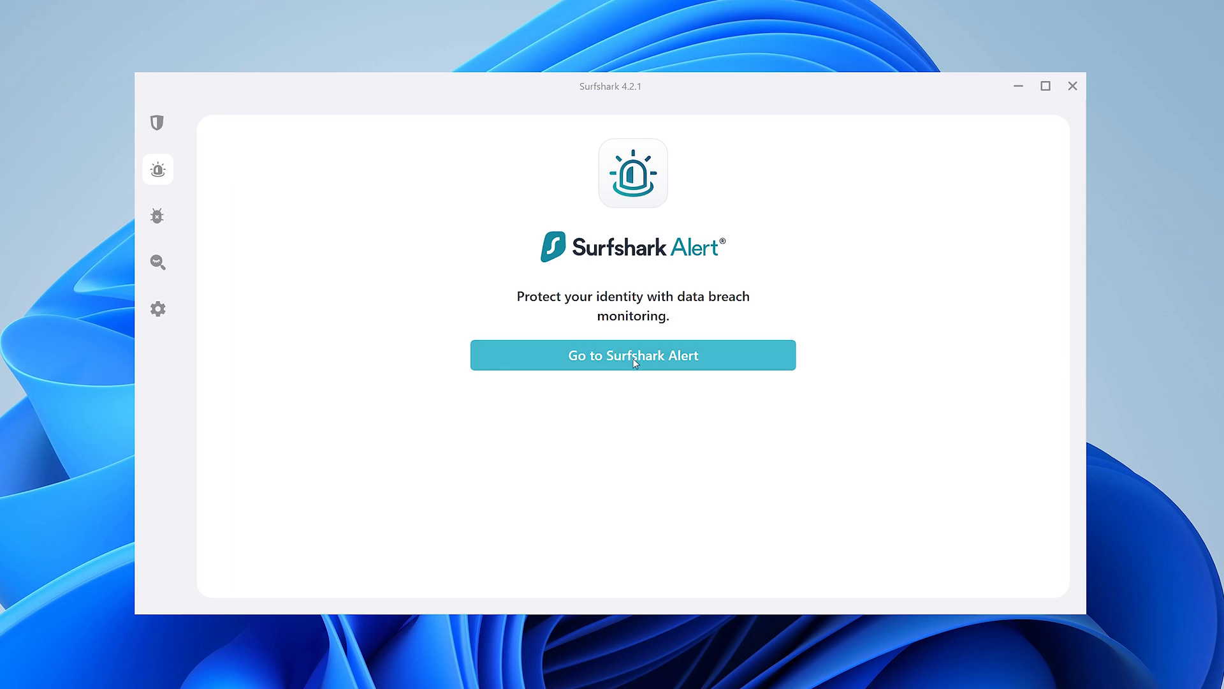
Step: Go to Surfshark Alert's Monitor emails page in the web account
left_click(633, 358)
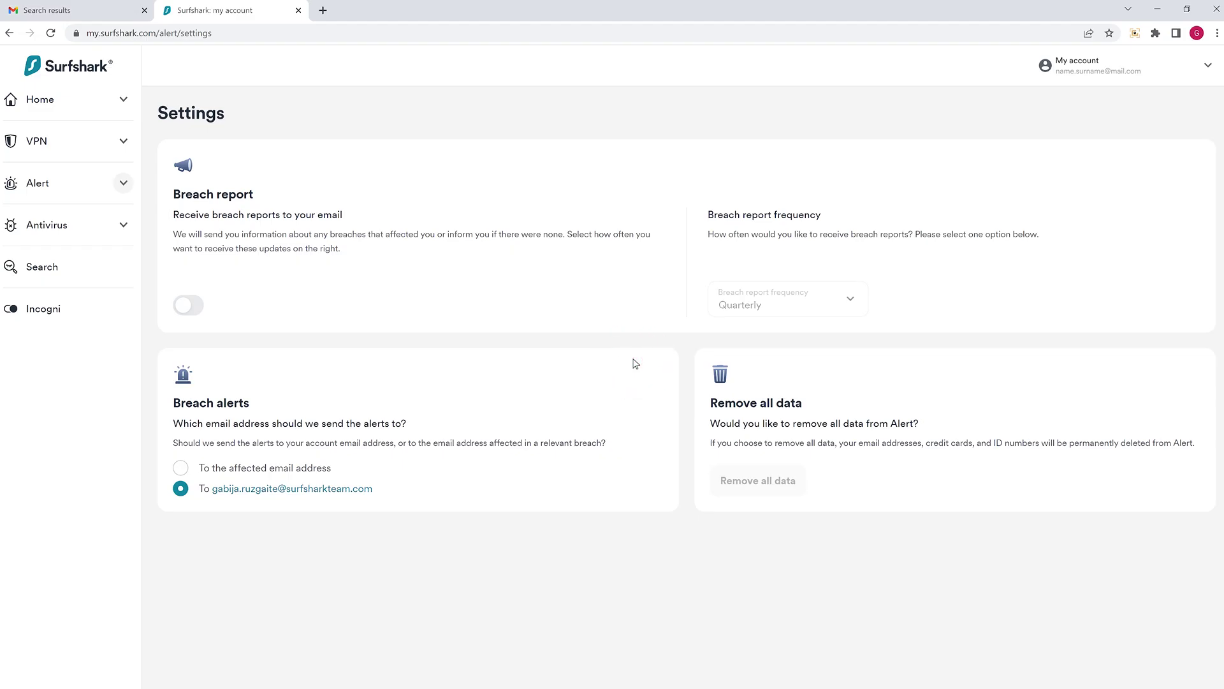
left_click(123, 183)
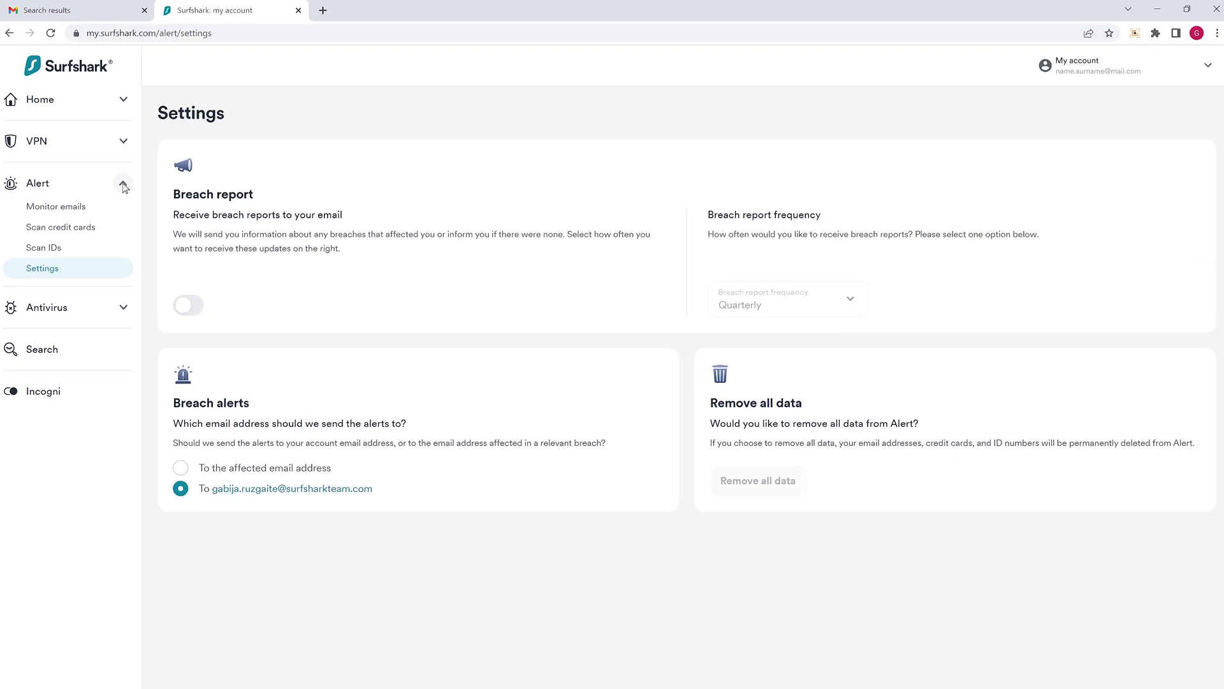
left_click(74, 207)
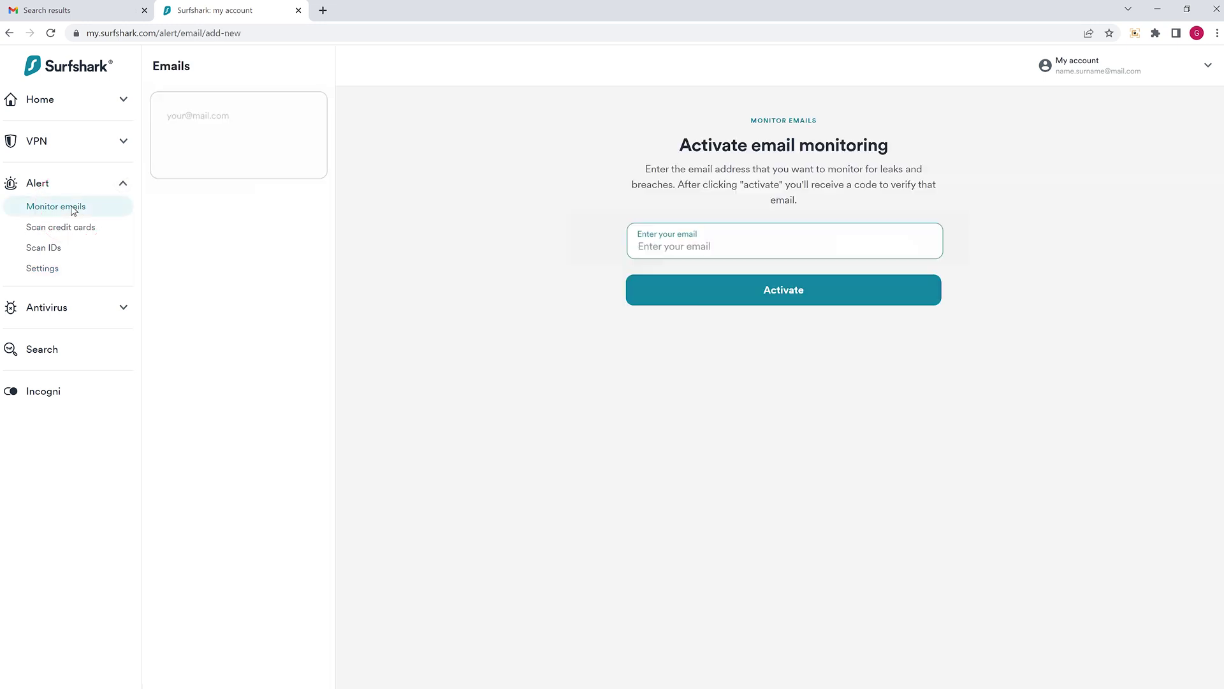
Step: Enter the email address to monitor and activate monitoring for it
left_click(634, 245)
left_click(668, 292)
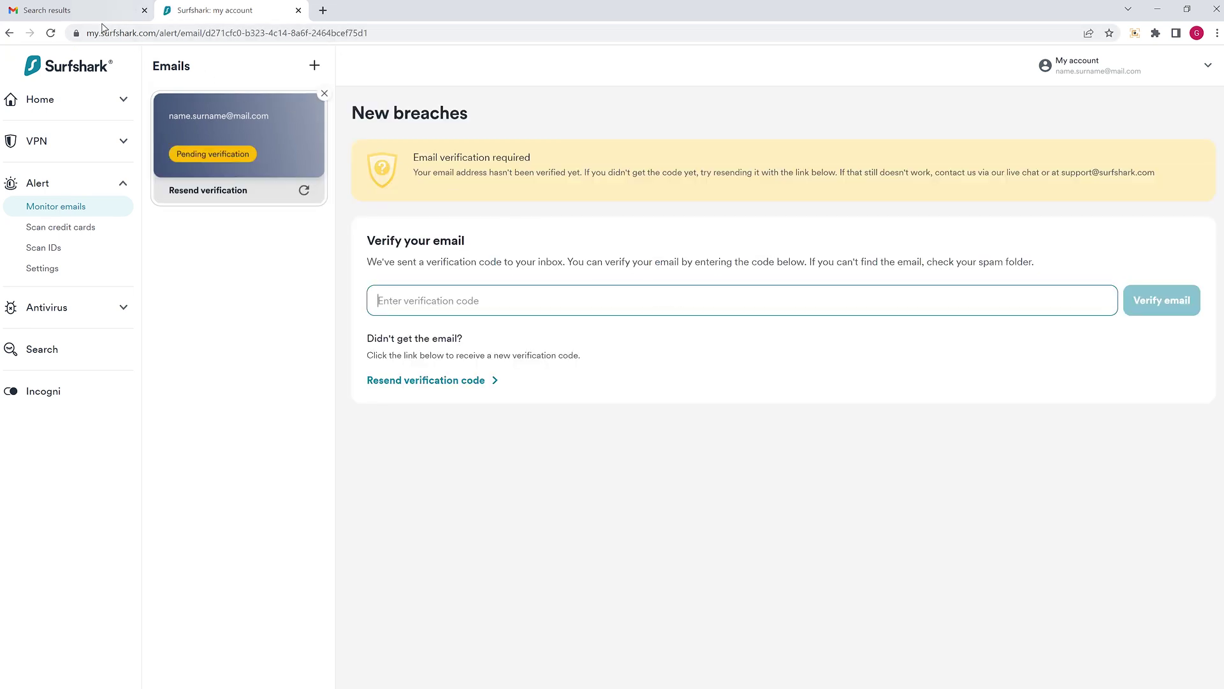
Step: Confirm the 'Surfshark Alert: please verify your email address' message in Gmail to start monitoring
left_click(83, 13)
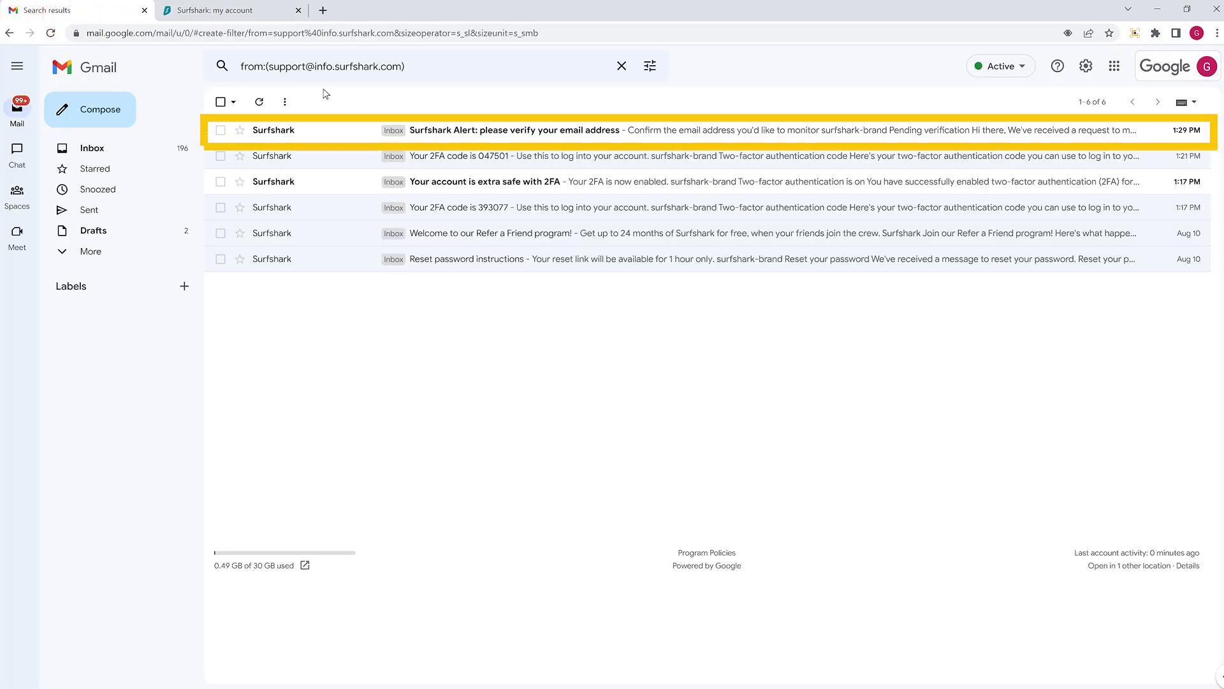
left_click(453, 130)
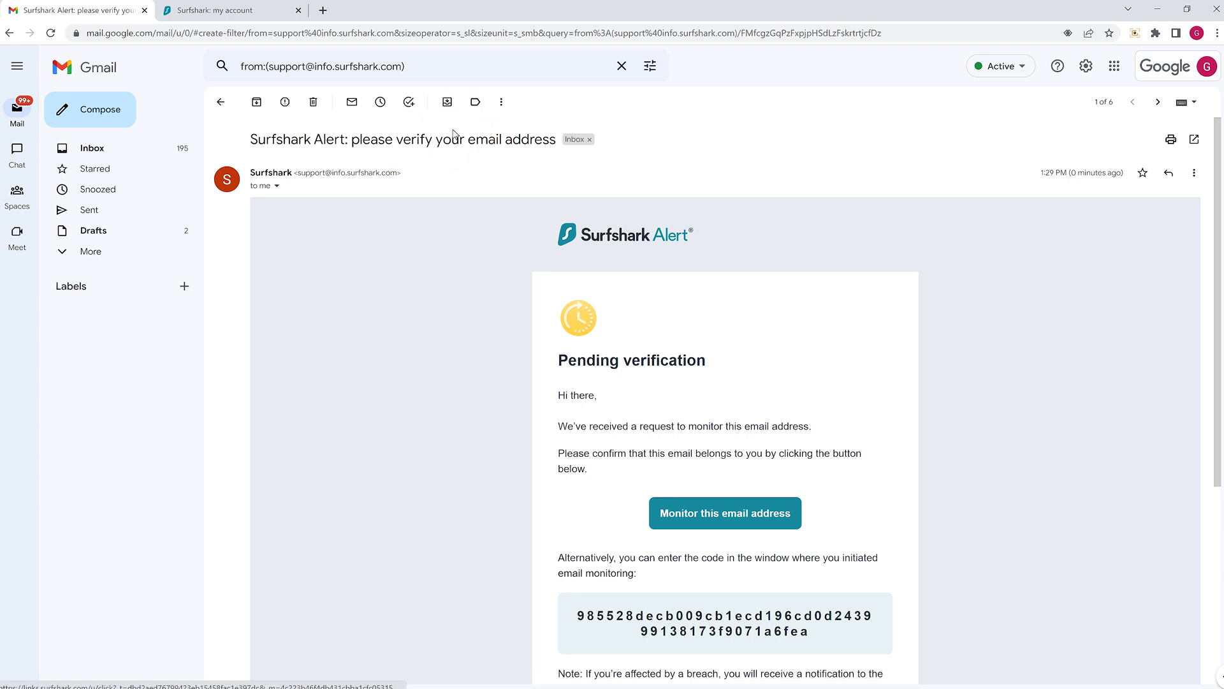
left_click(729, 514)
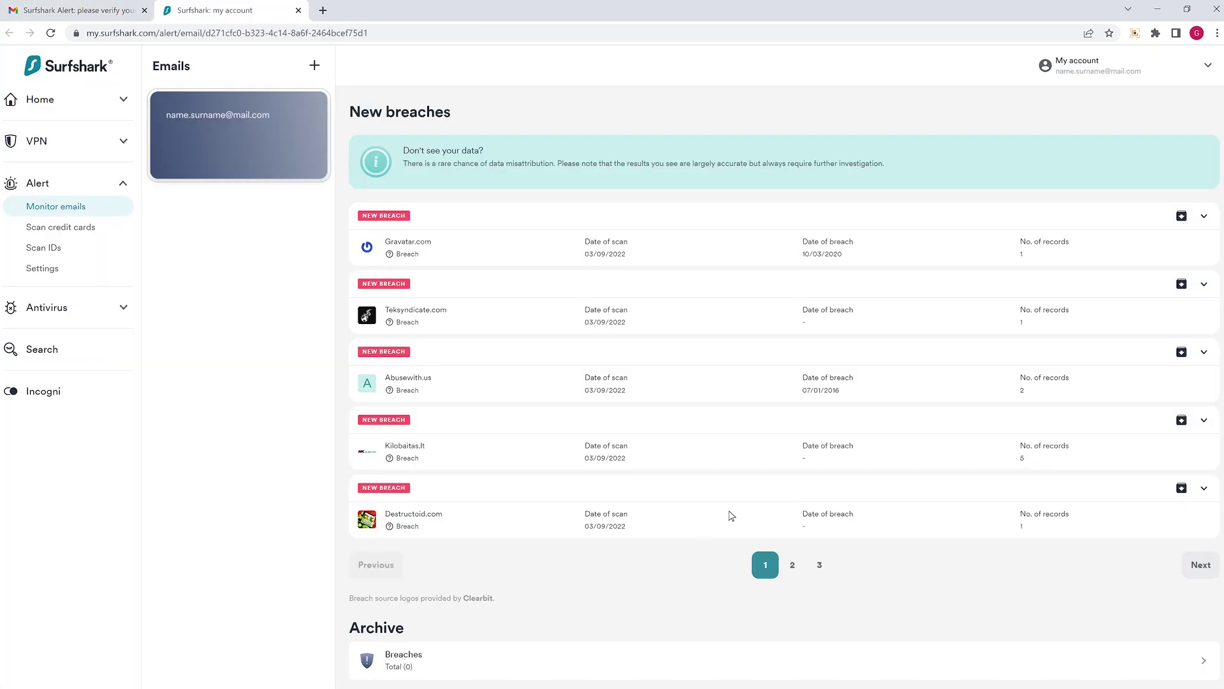
Step: Expand then collapse the Gravatar.com breach details, then expand the Teksyndicate.com breach
left_click(1204, 218)
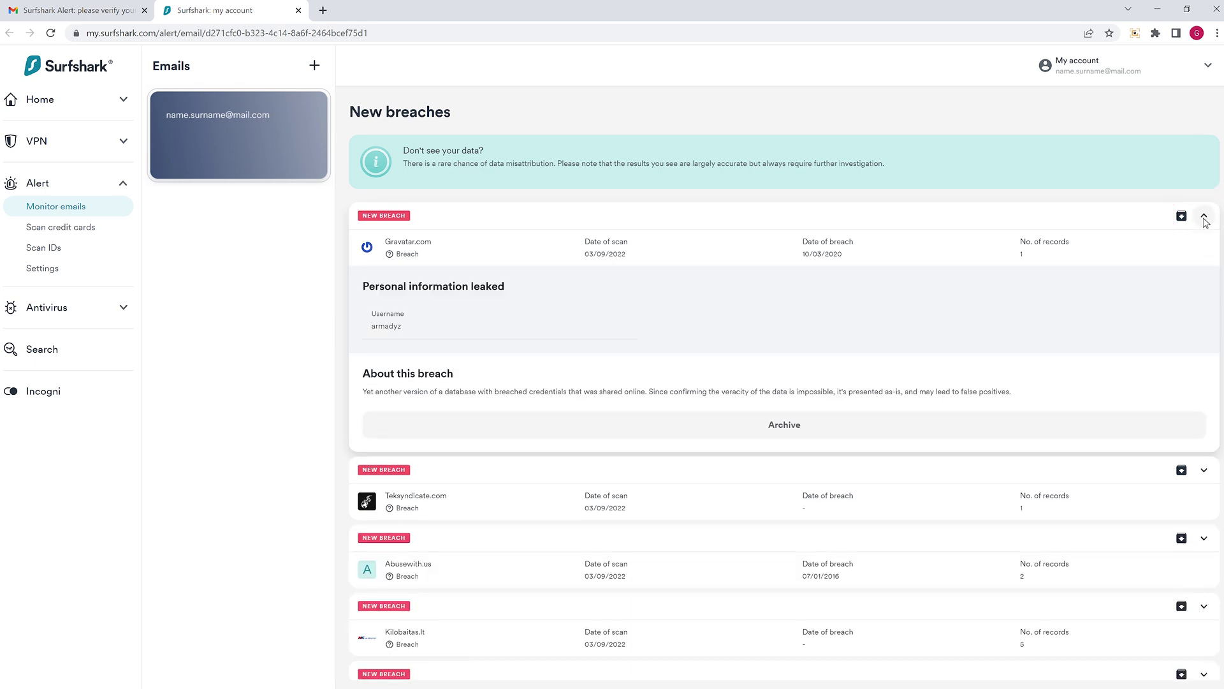
left_click(1205, 218)
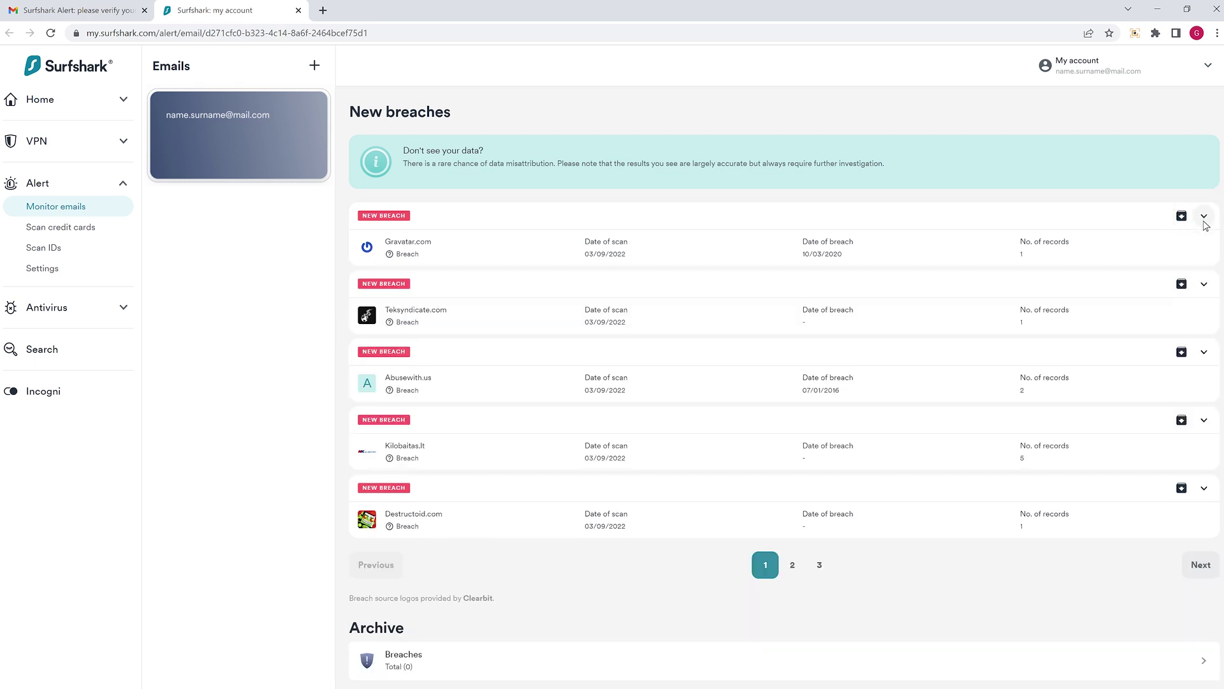
left_click(1205, 287)
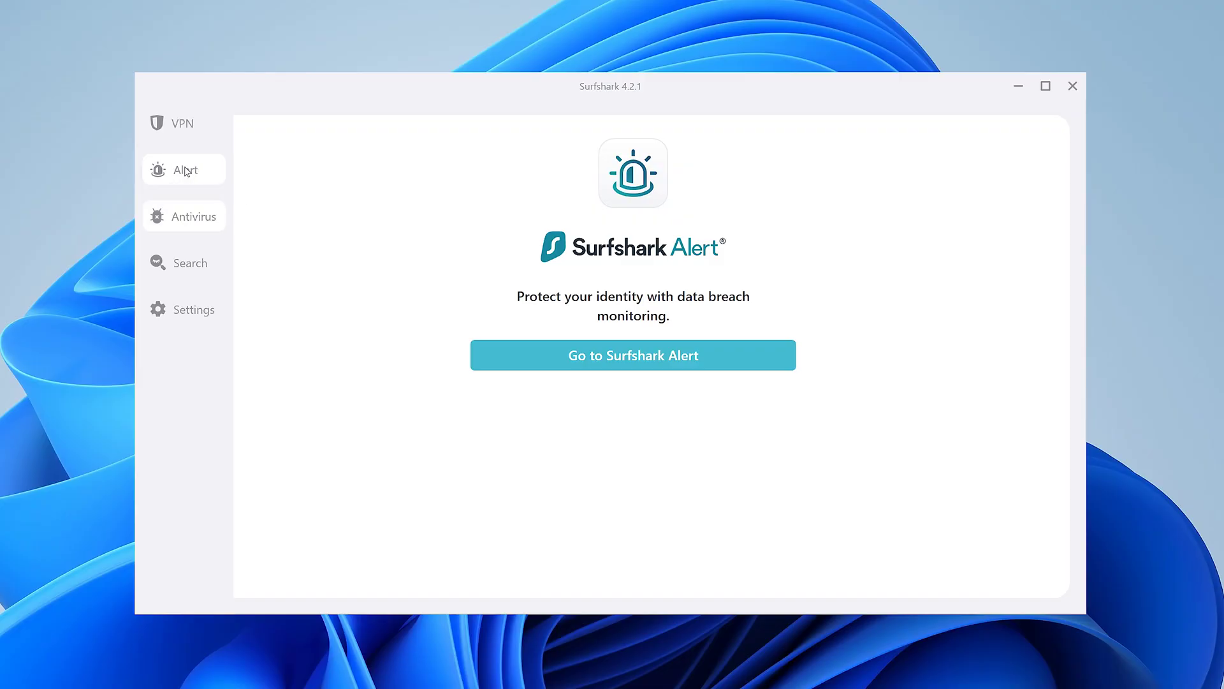
Step: Install Surfshark Antivirus and run a first quick scan, which finds no threats in 6629 files
left_click(184, 216)
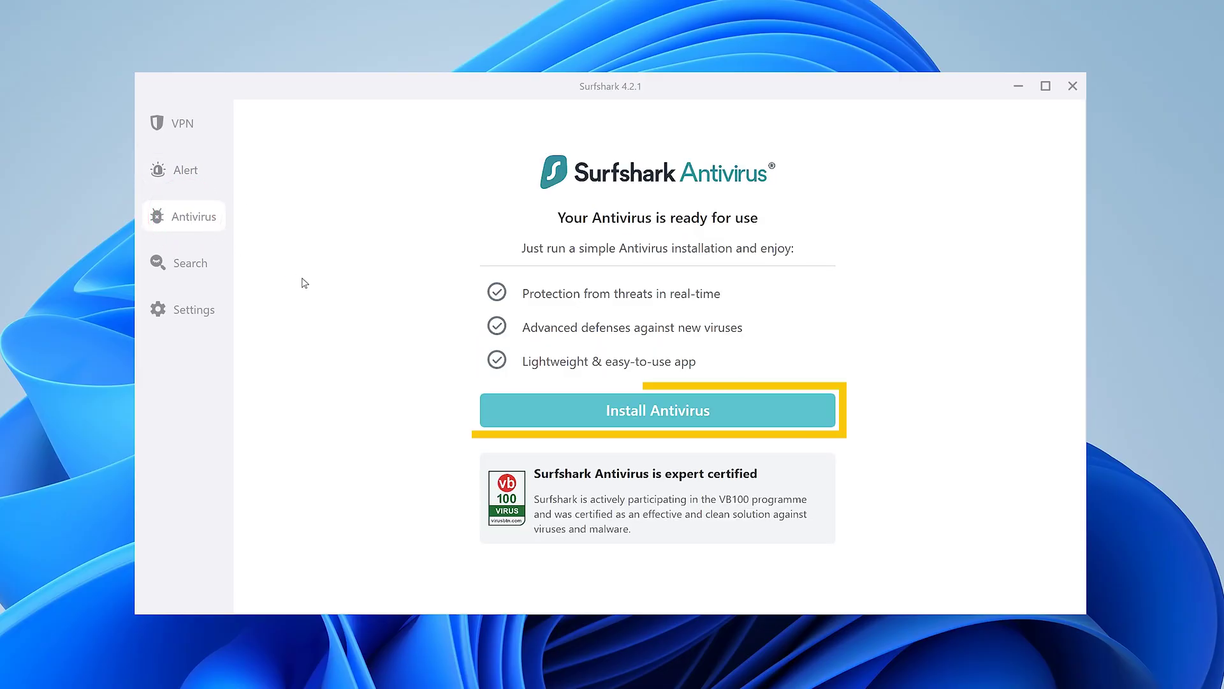
left_click(561, 414)
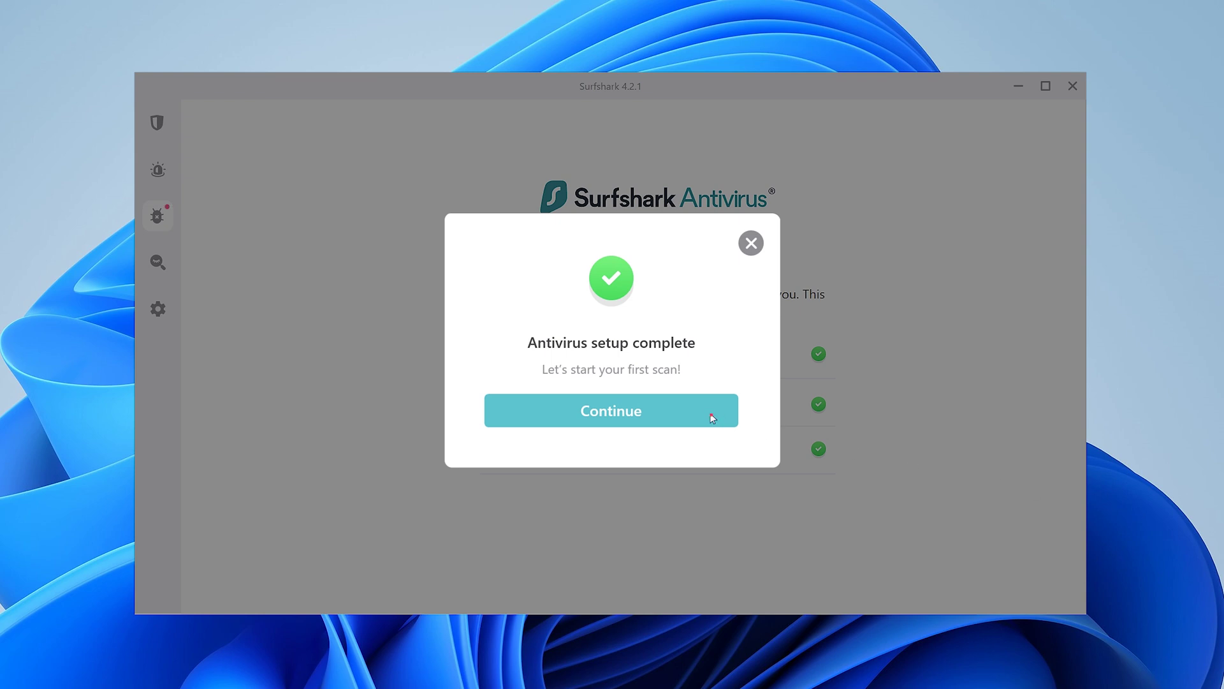
left_click(713, 417)
left_click(718, 354)
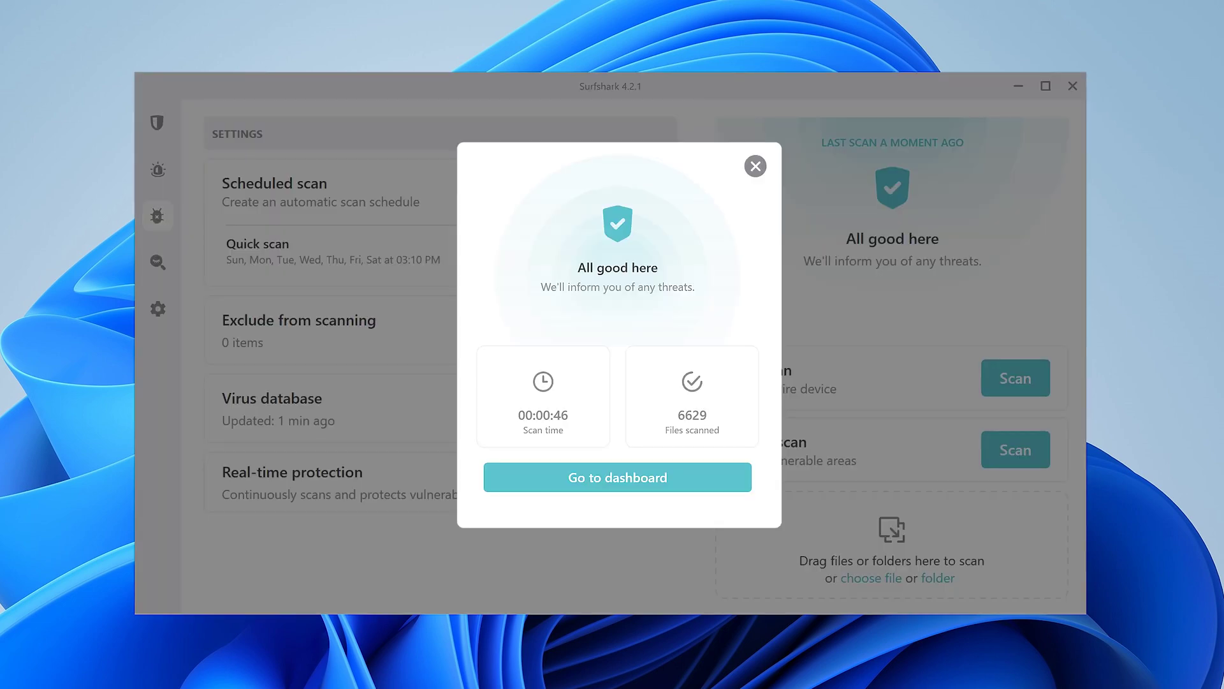
left_click(692, 481)
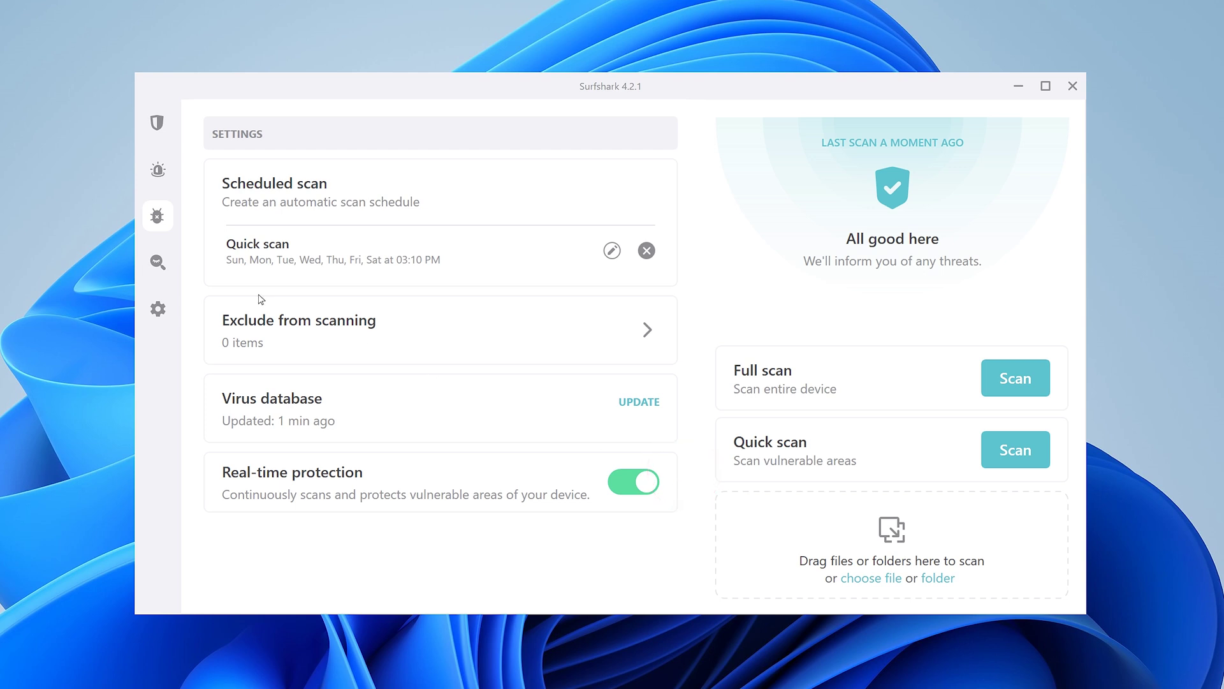
Step: Run a private Surfshark Search for 'cat' from the Search section
left_click(177, 264)
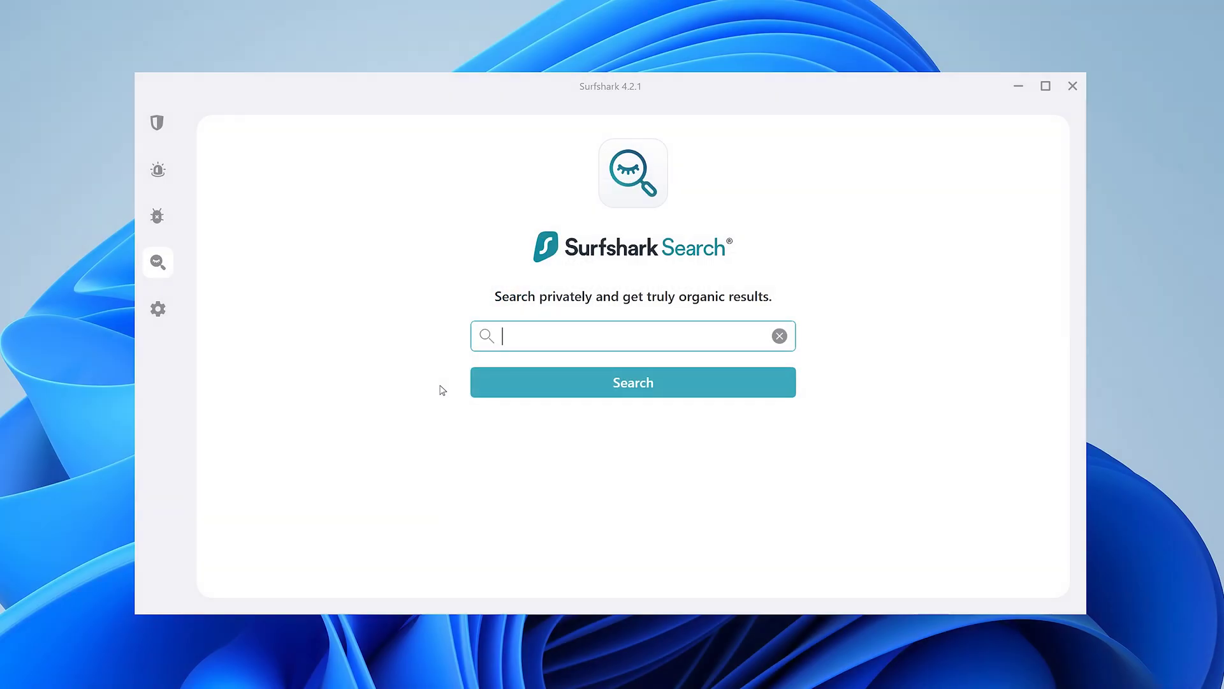
type("cat")
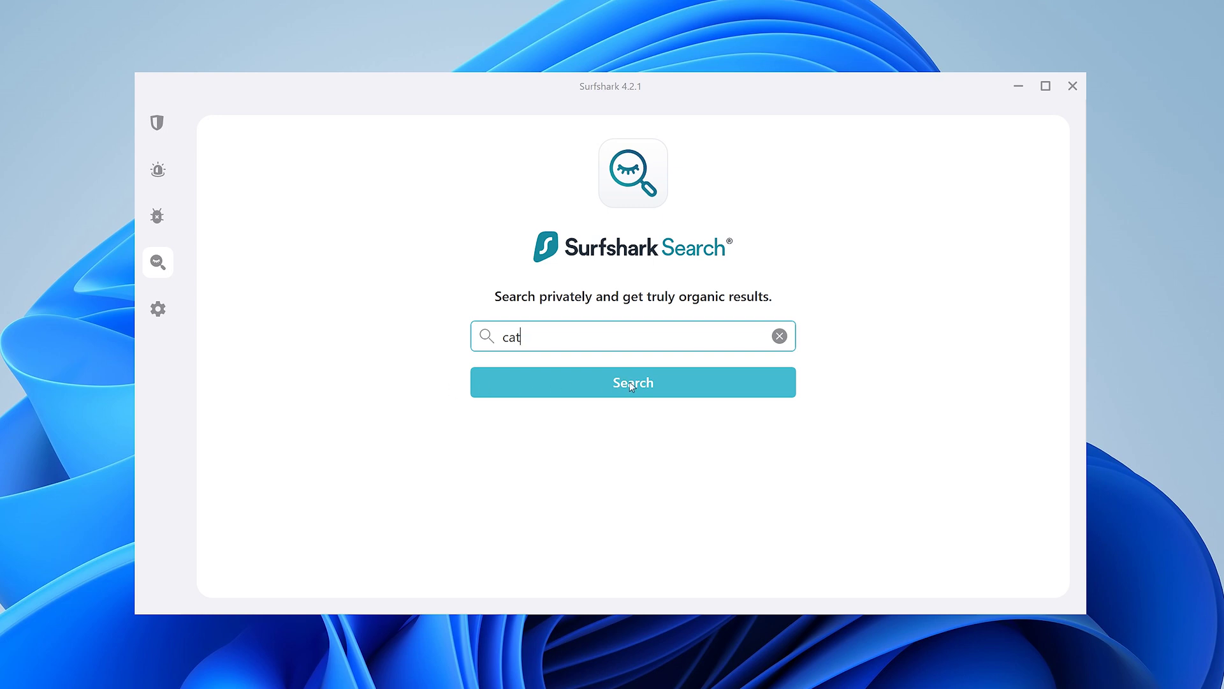
left_click(632, 384)
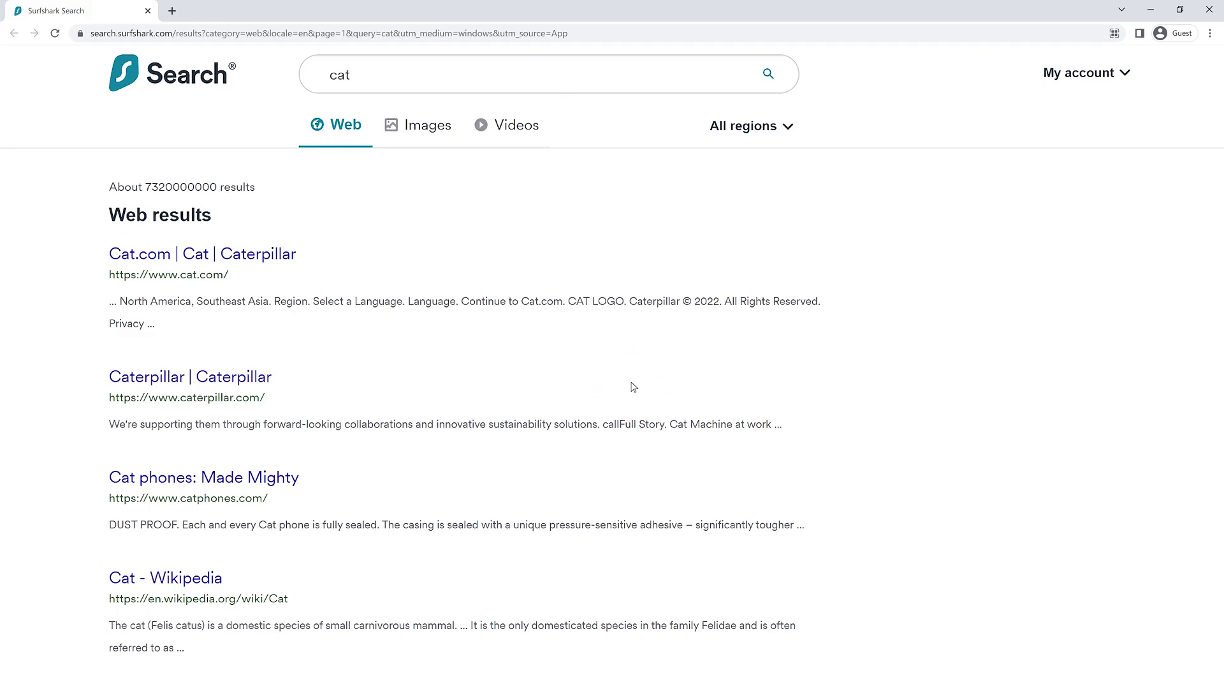
Step: Switch the 'cat' results from All regions to Austria
left_click(788, 128)
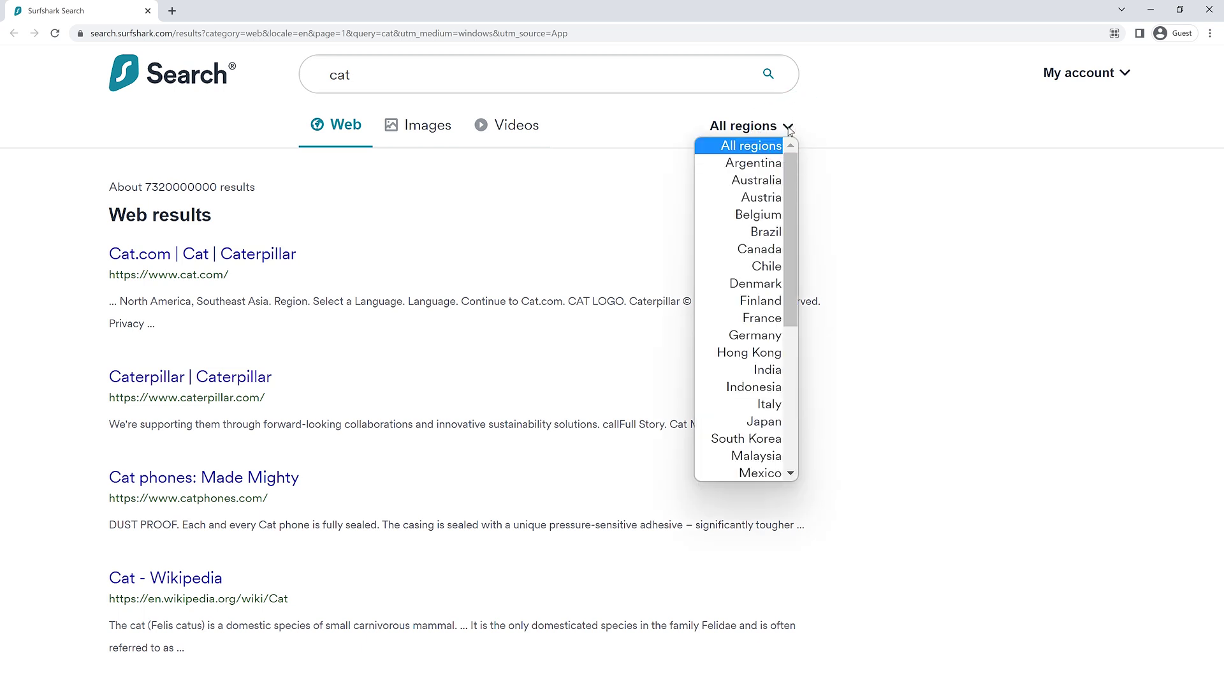
left_click(765, 199)
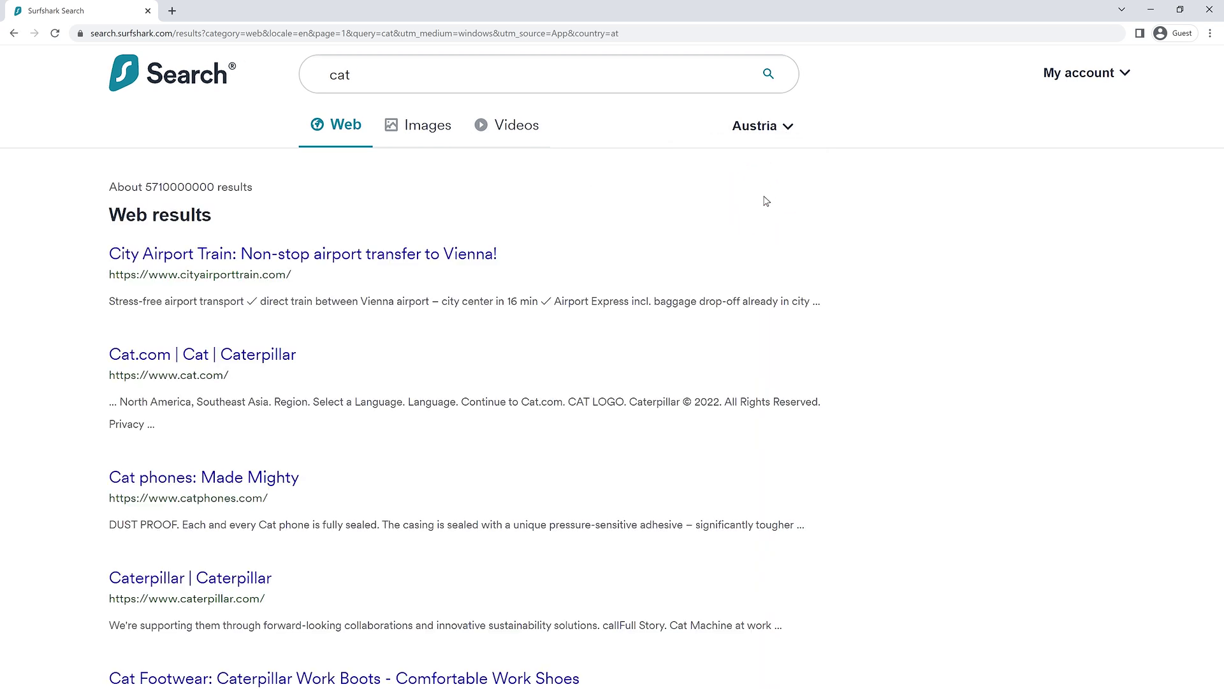